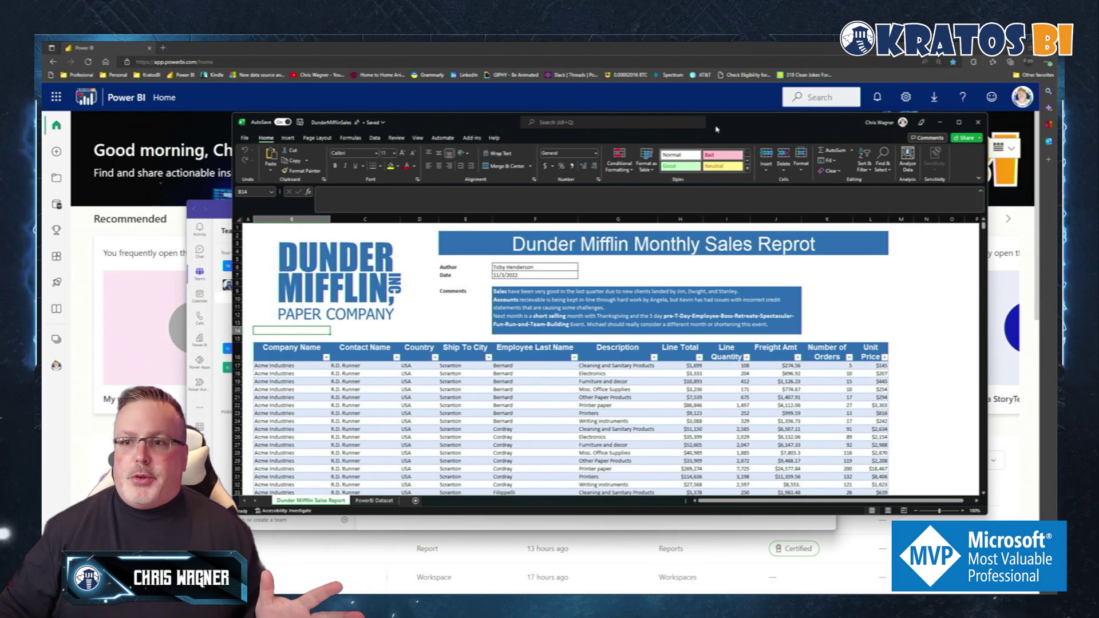
Copy the whole Dunder Mifflin sales table from the Company Name header, then return to Power BI
double_click(716, 127)
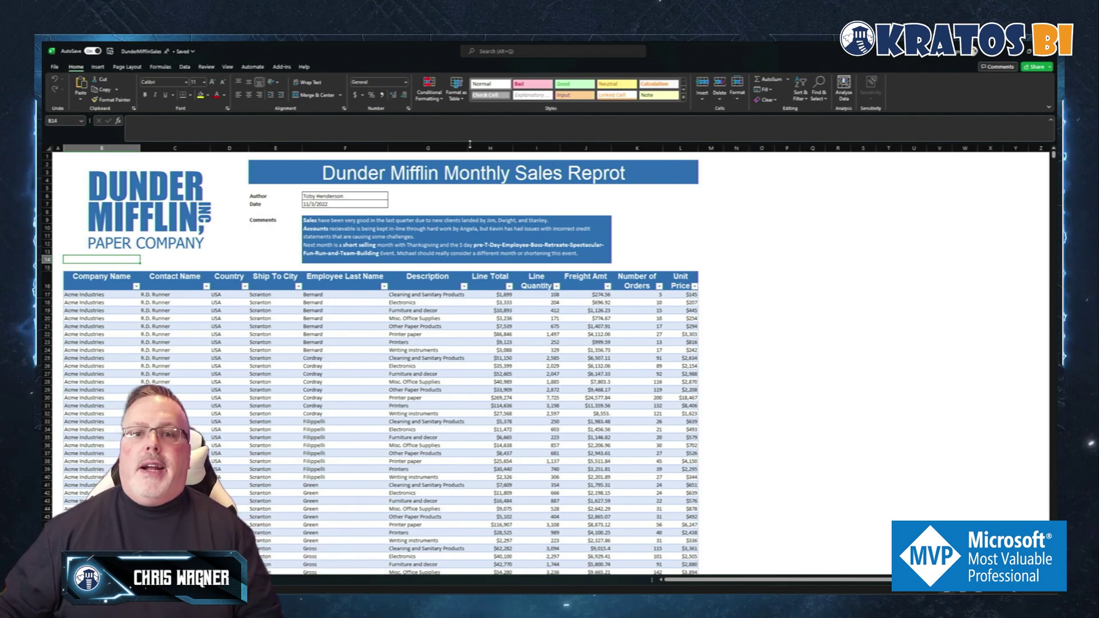
double_click(403, 60)
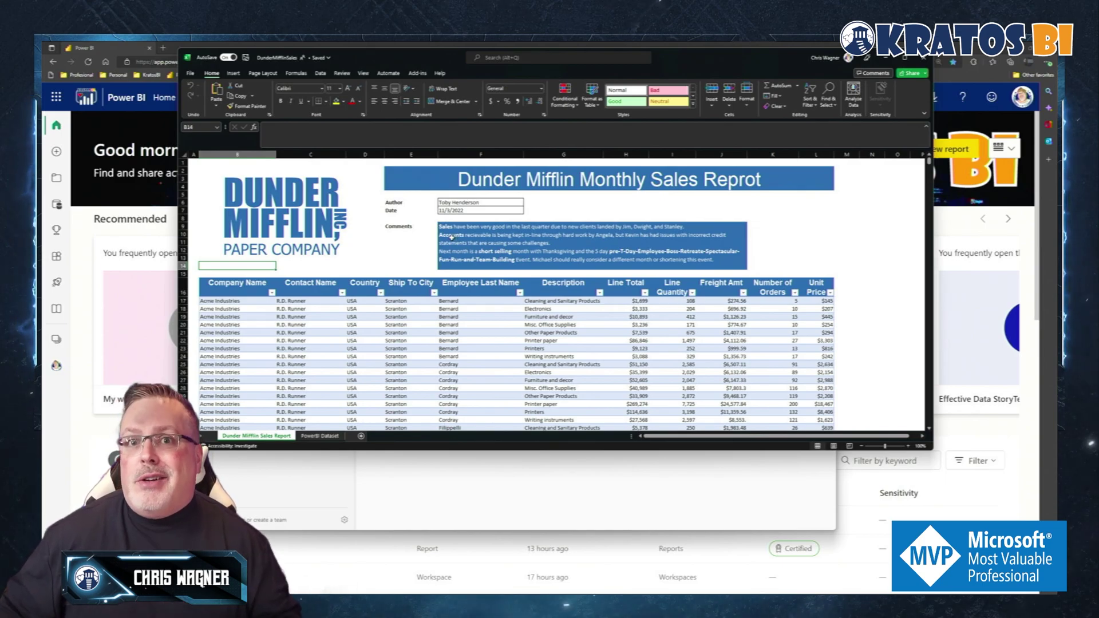
left_click(262, 288)
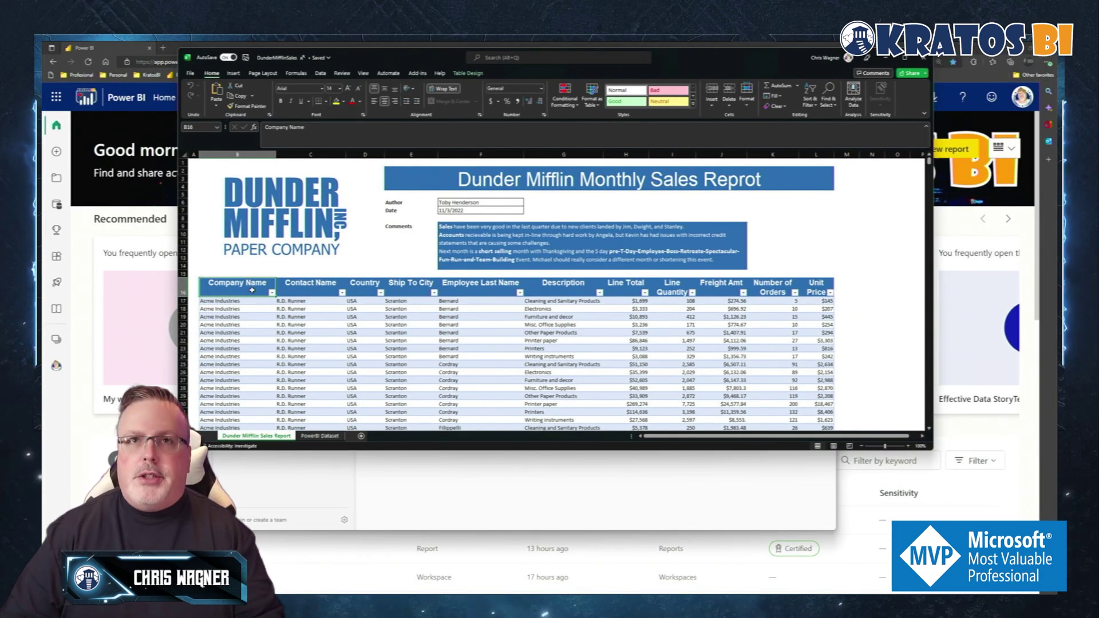
key("ctrl+shift+Right")
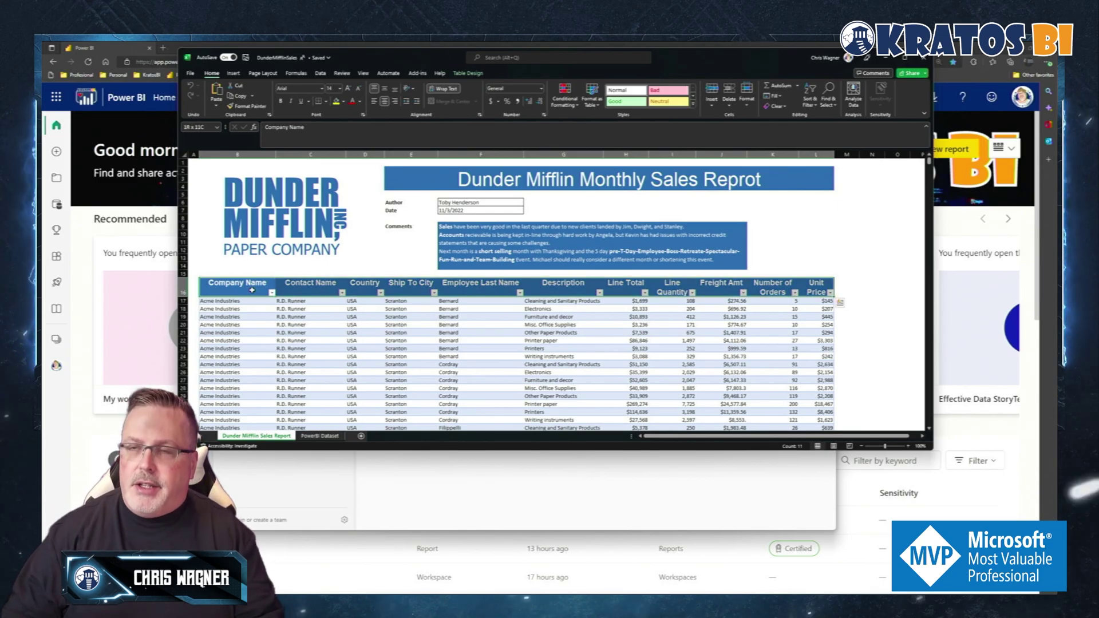
key("ctrl+shift+Down")
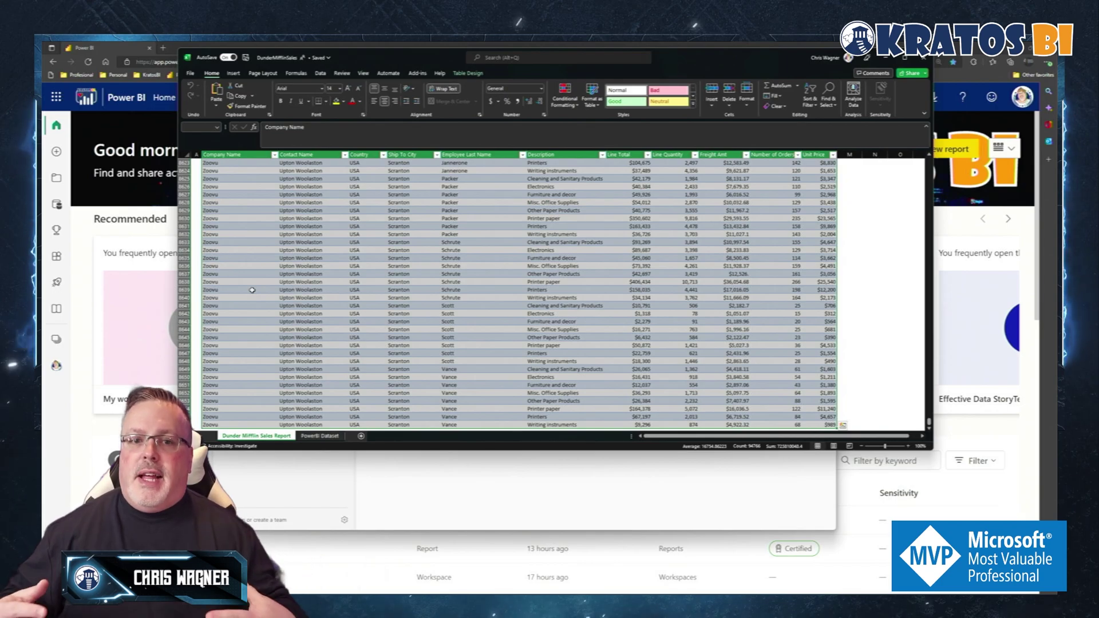
key("ctrl+c")
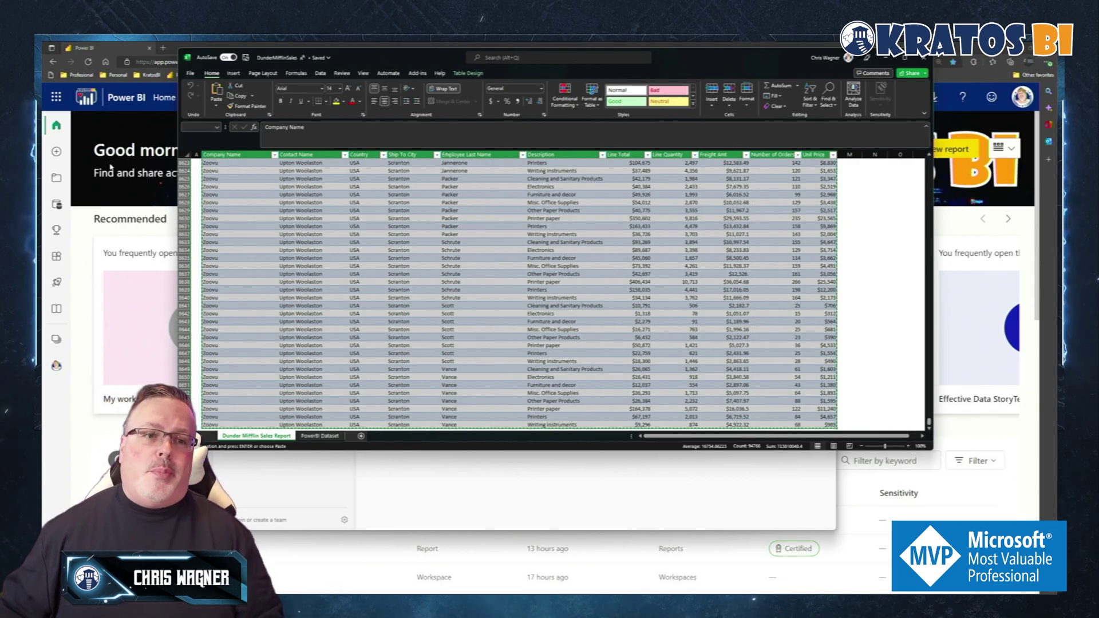
left_click(117, 138)
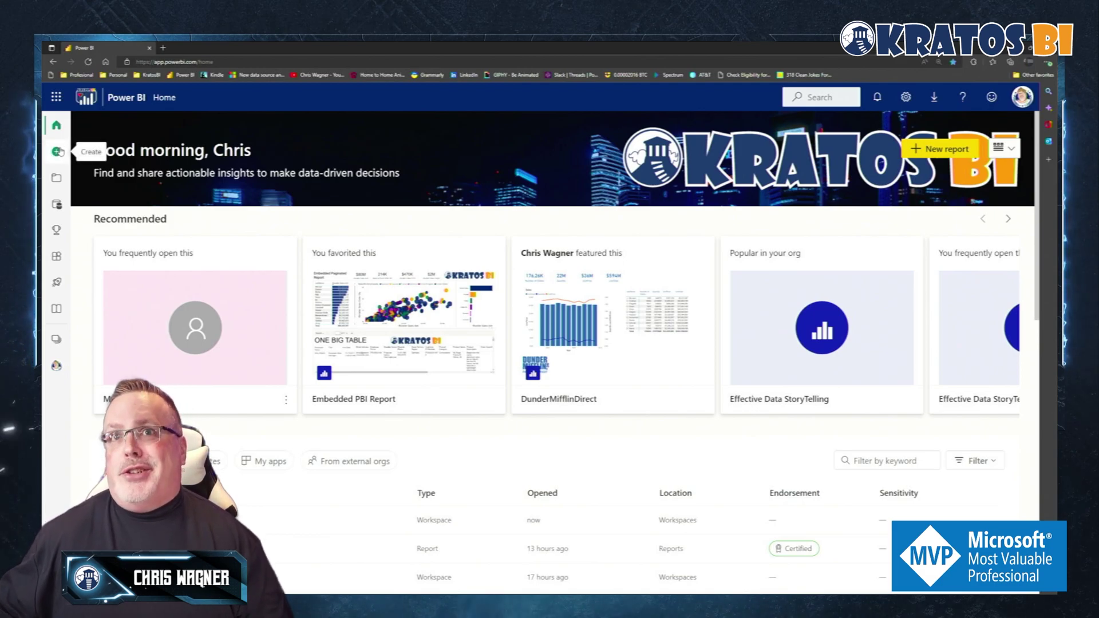
Paste the copied sales rows into a new Enter data table, using the first row as headers
left_click(59, 151)
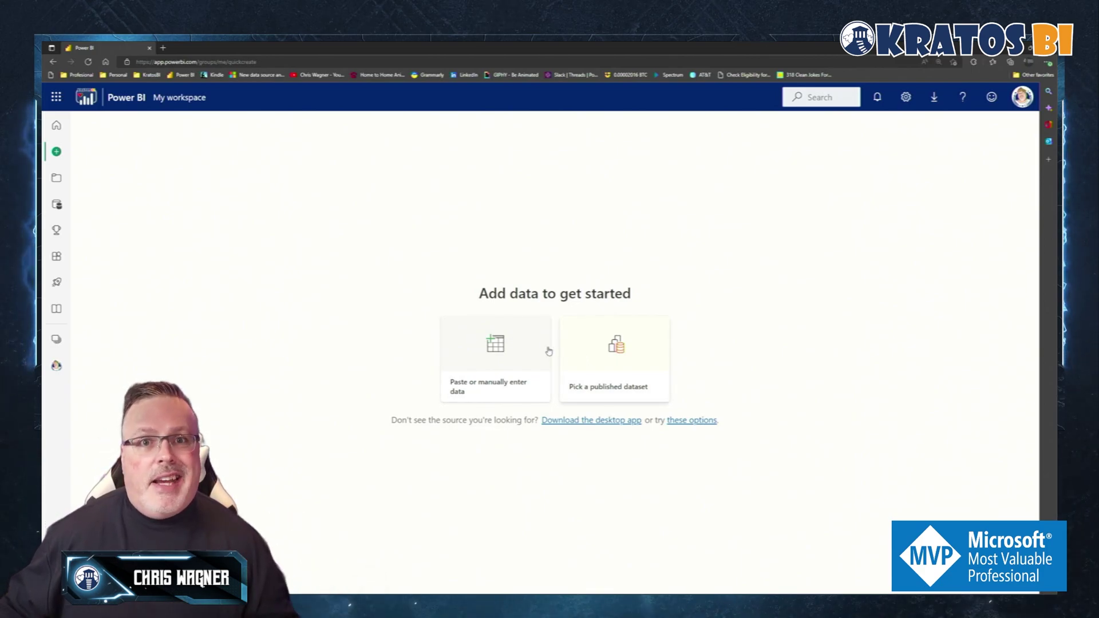
left_click(503, 347)
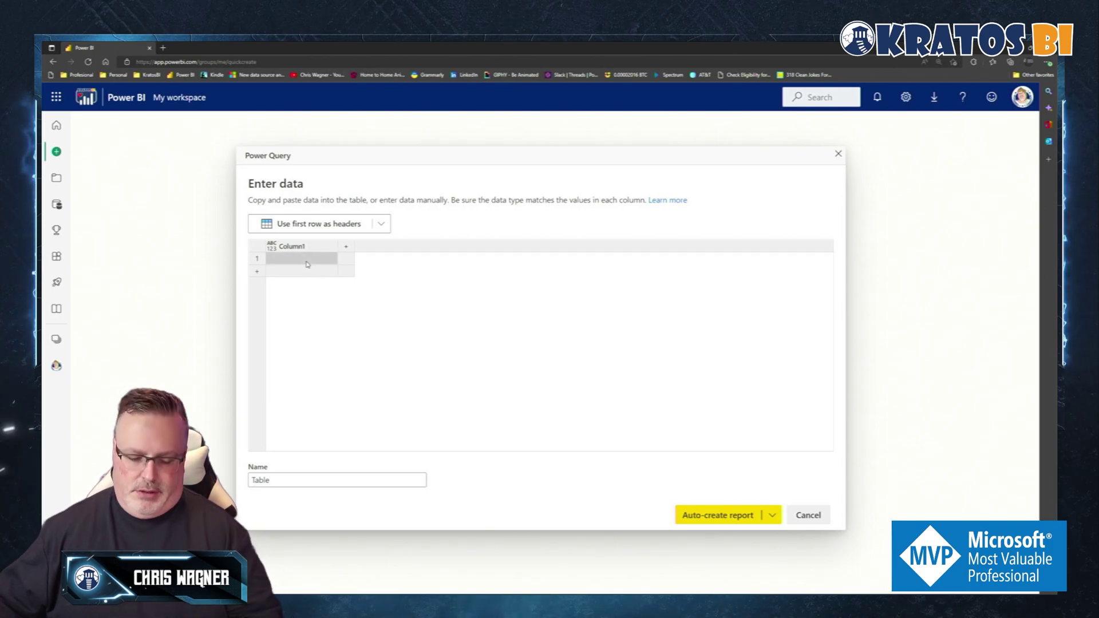
key("ctrl+v")
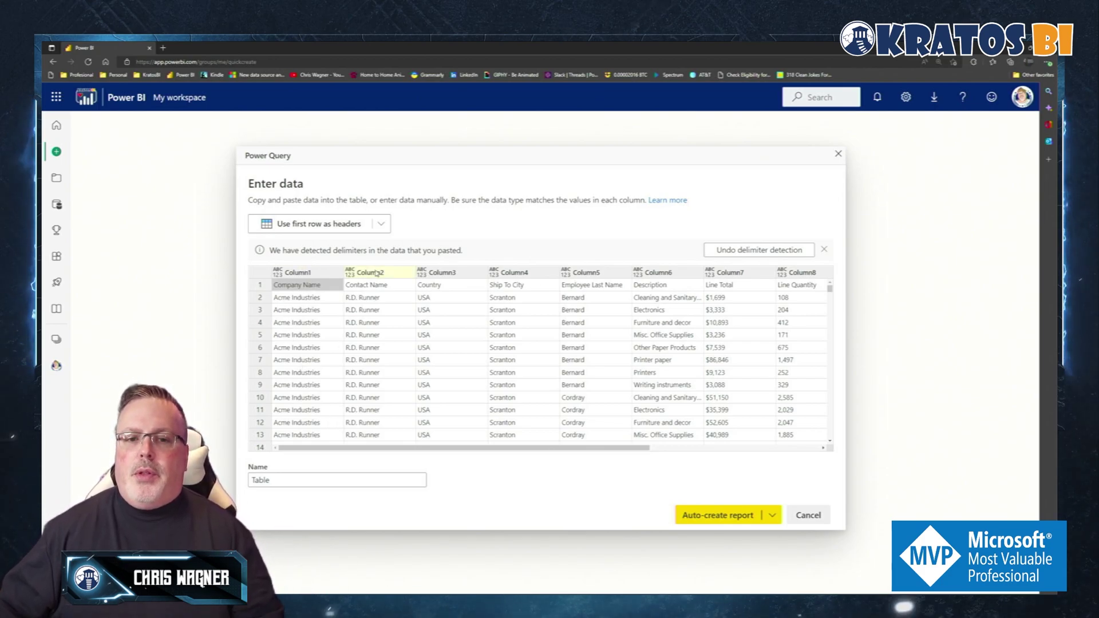
left_click(315, 226)
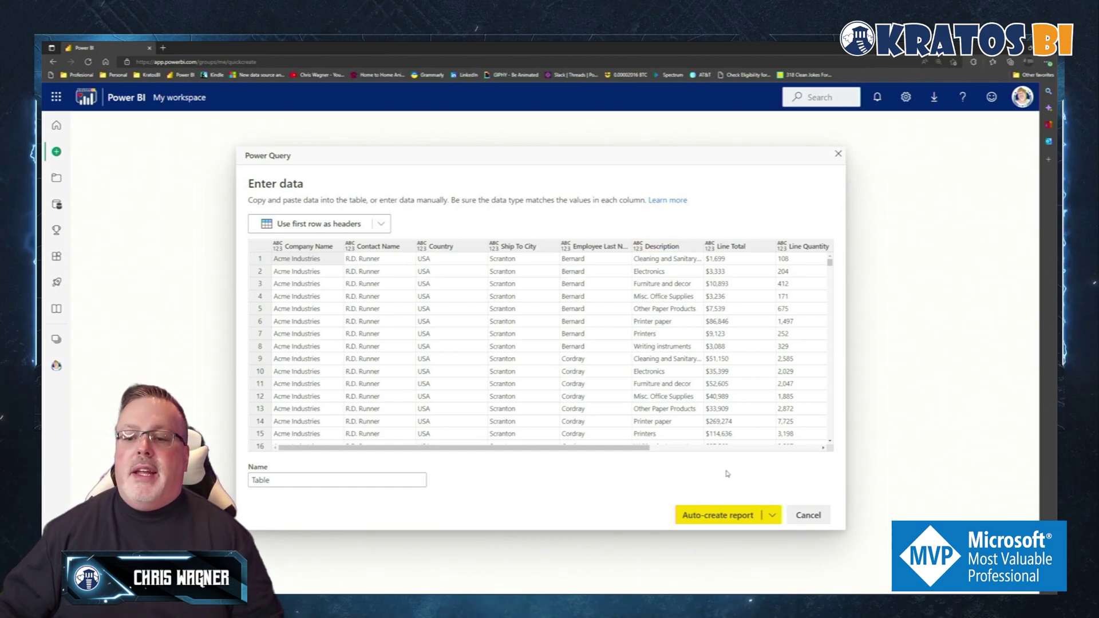
Auto-create a quick summary report and read the Printer paper and Printers bar values
left_click(710, 516)
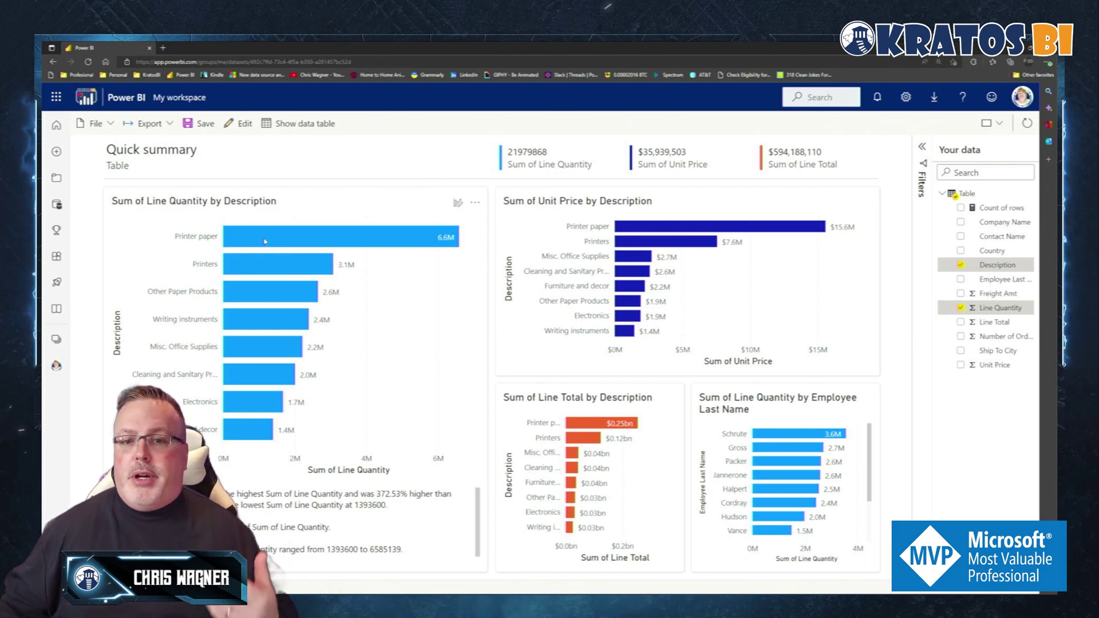
mouse_move(264, 242)
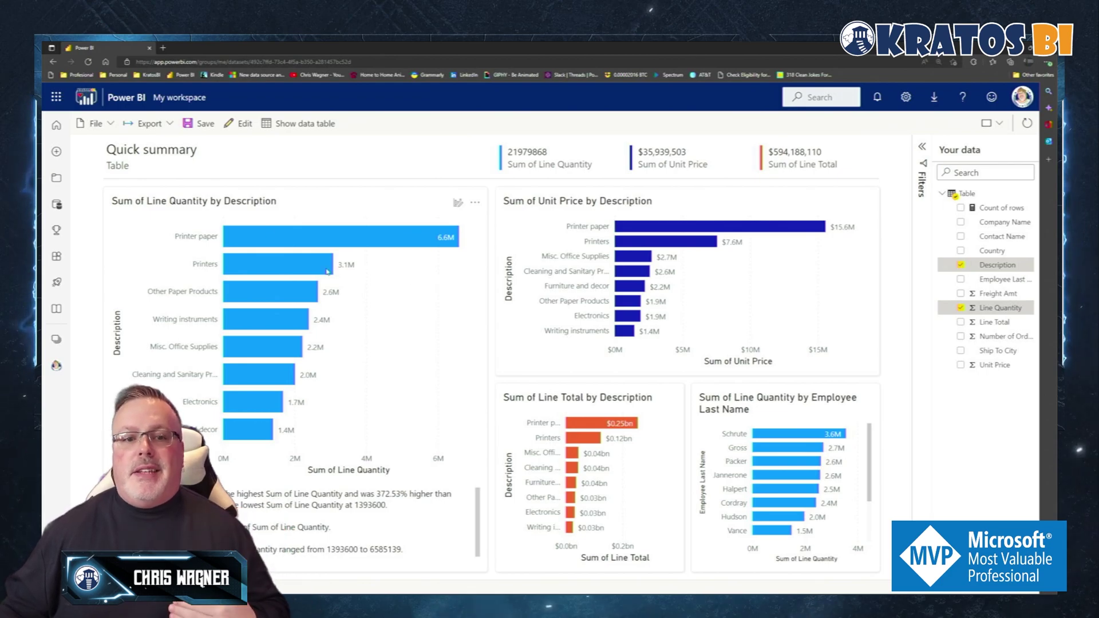
mouse_move(328, 270)
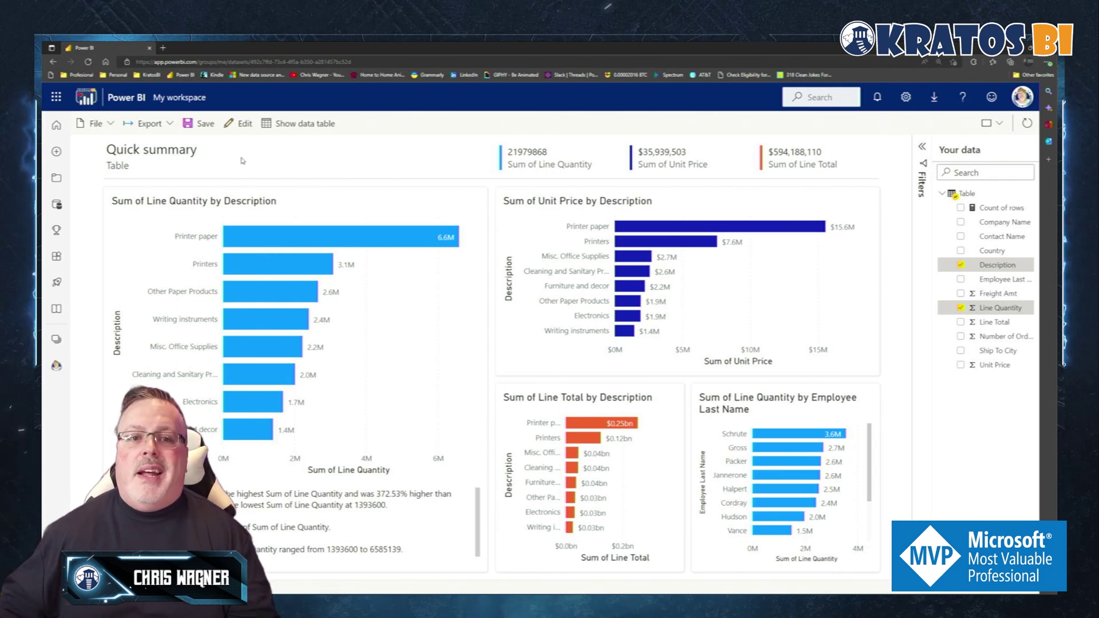
In edit mode, add Ship To City above Description on the Unit Price chart axis, then drill down and up
left_click(241, 124)
left_click(567, 368)
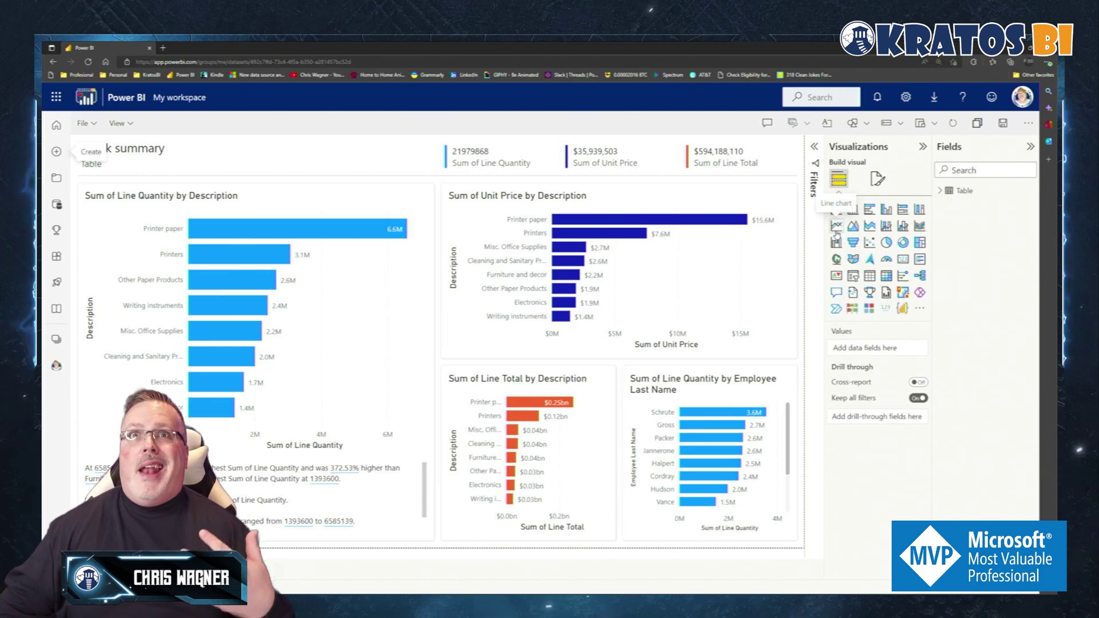
left_click(776, 256)
left_click(940, 193)
left_click_drag(931, 280, 894, 280)
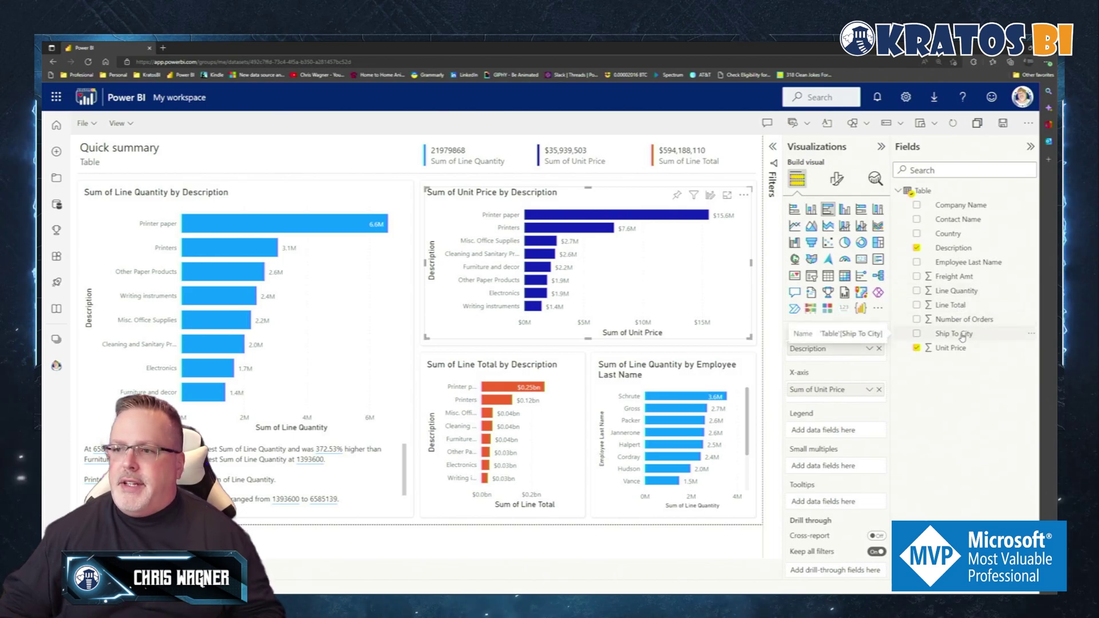
left_click_drag(962, 338, 868, 350)
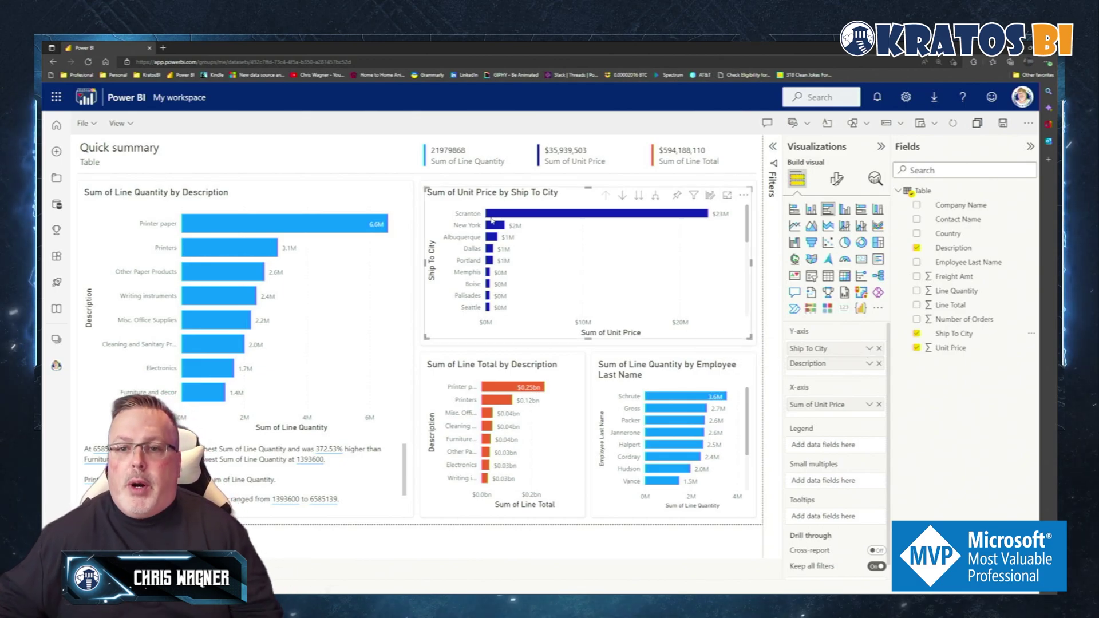
left_click(655, 198)
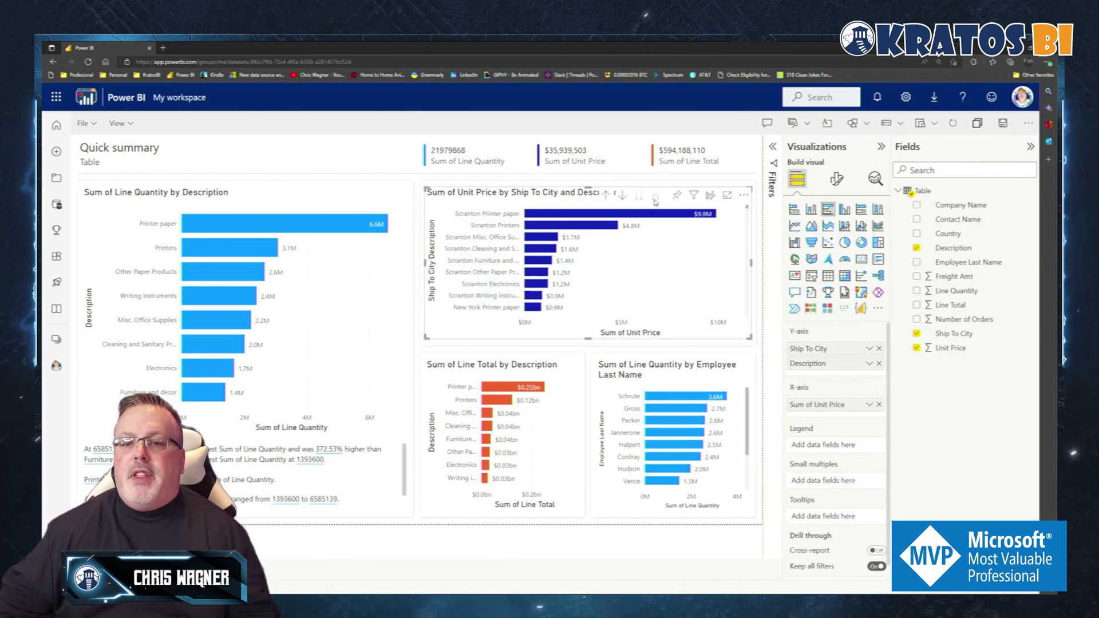
left_click(607, 196)
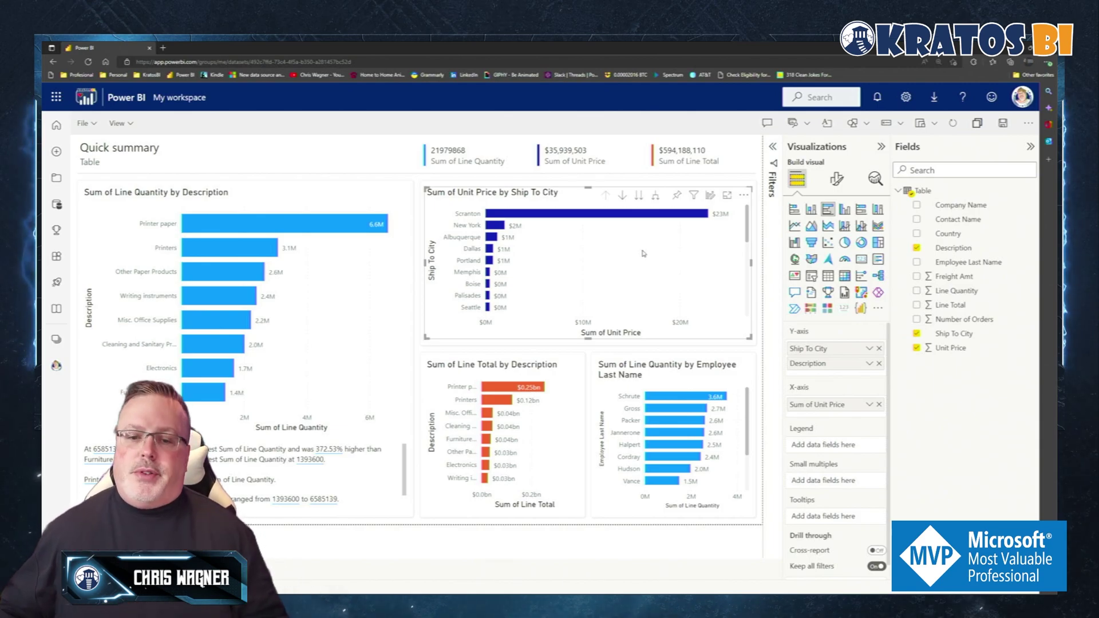
Back in Excel, scroll to the top and deselect the copied table at C14, then go to Teams
key("alt+Tab")
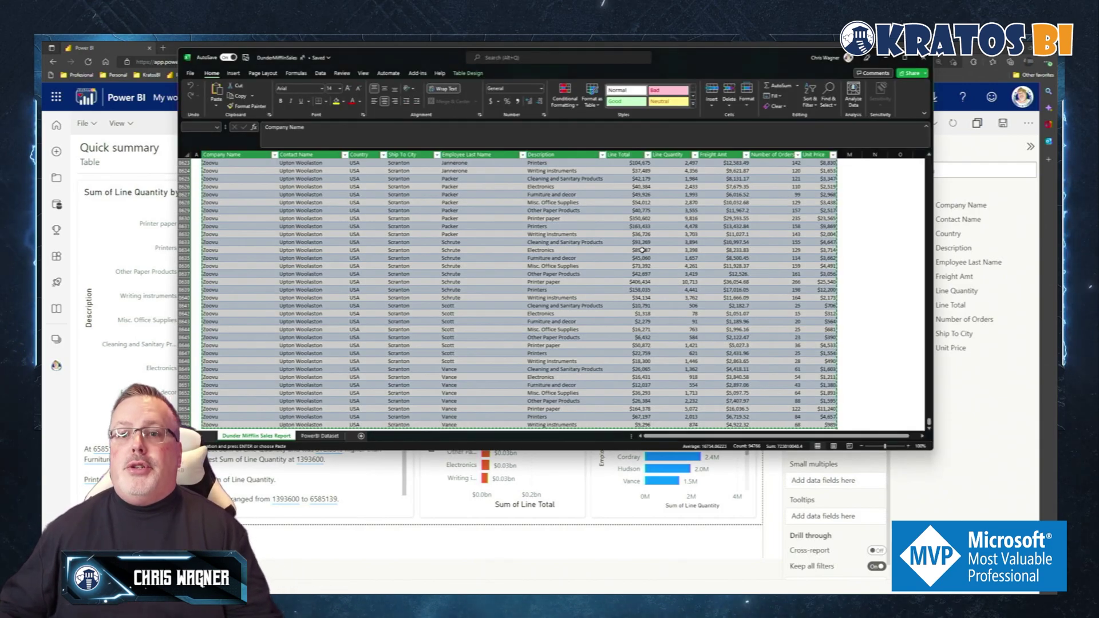
scroll(845, 374, "up", 11)
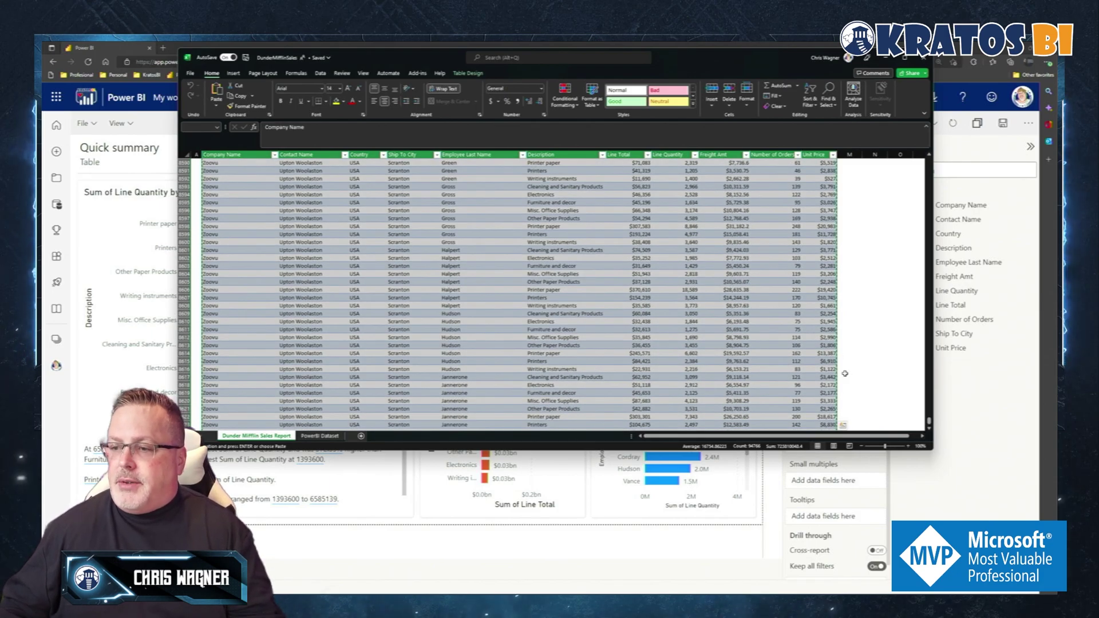
left_click_drag(928, 421, 899, 162)
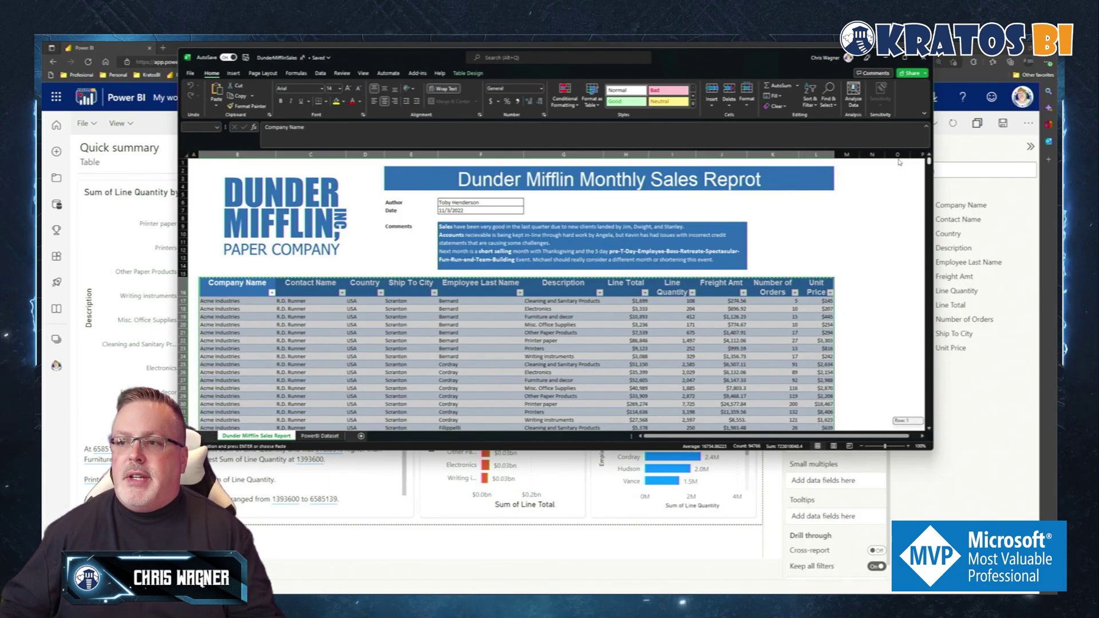
left_click(331, 268)
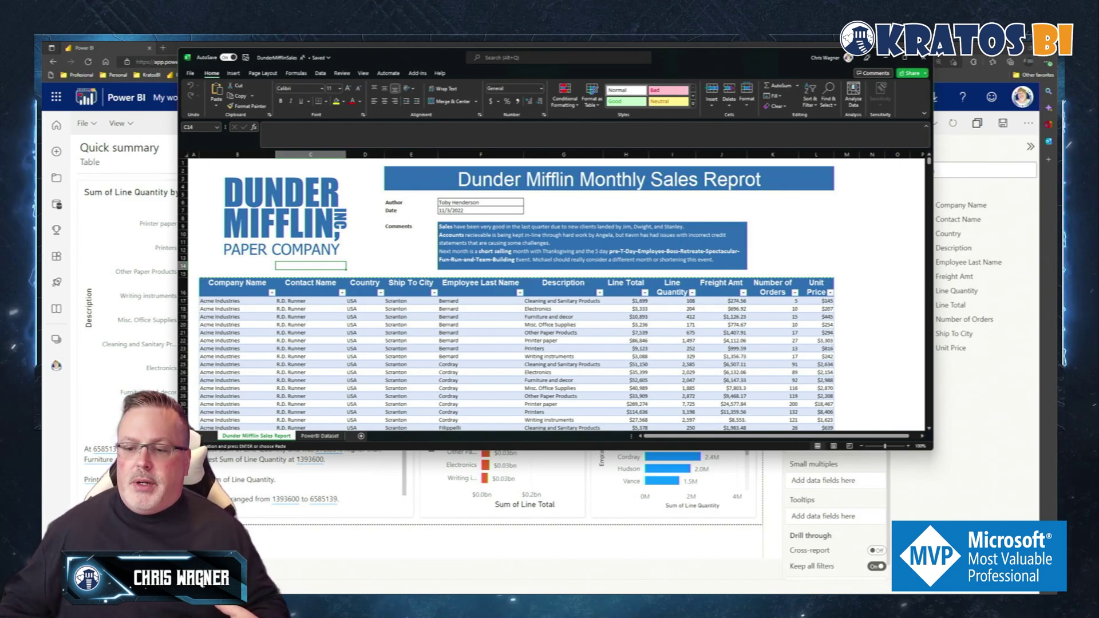
key("alt+Tab")
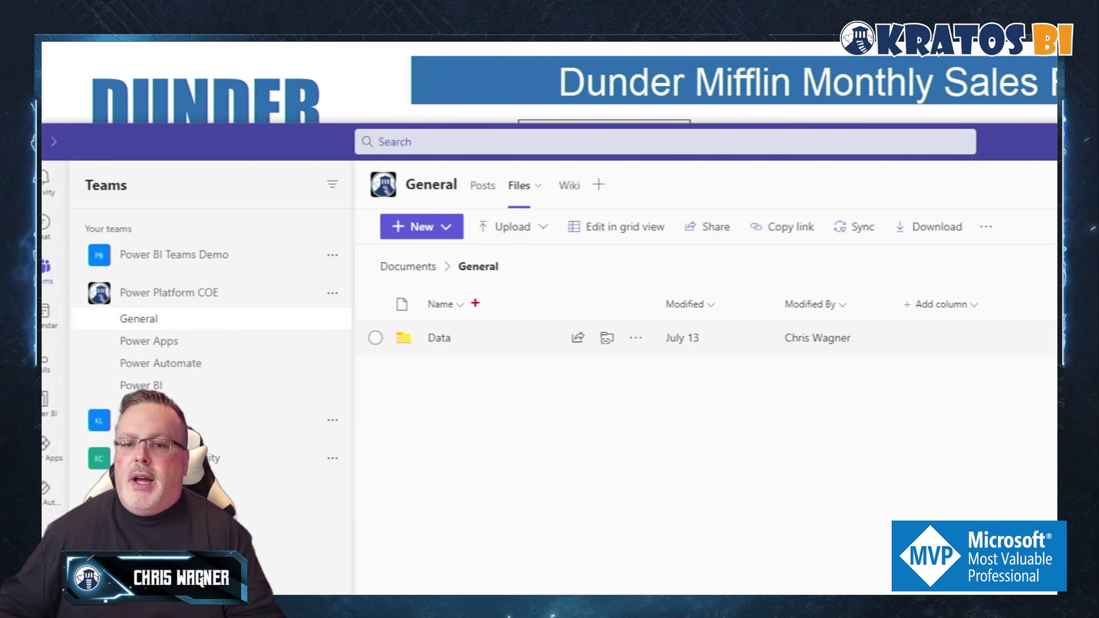
Open the Data folder in the General channel Files, which holds DunderMifflinSales.xlsx
mouse_move(508, 298)
left_mouse_down()
mouse_move(470, 330)
mouse_move(499, 338)
left_mouse_up()
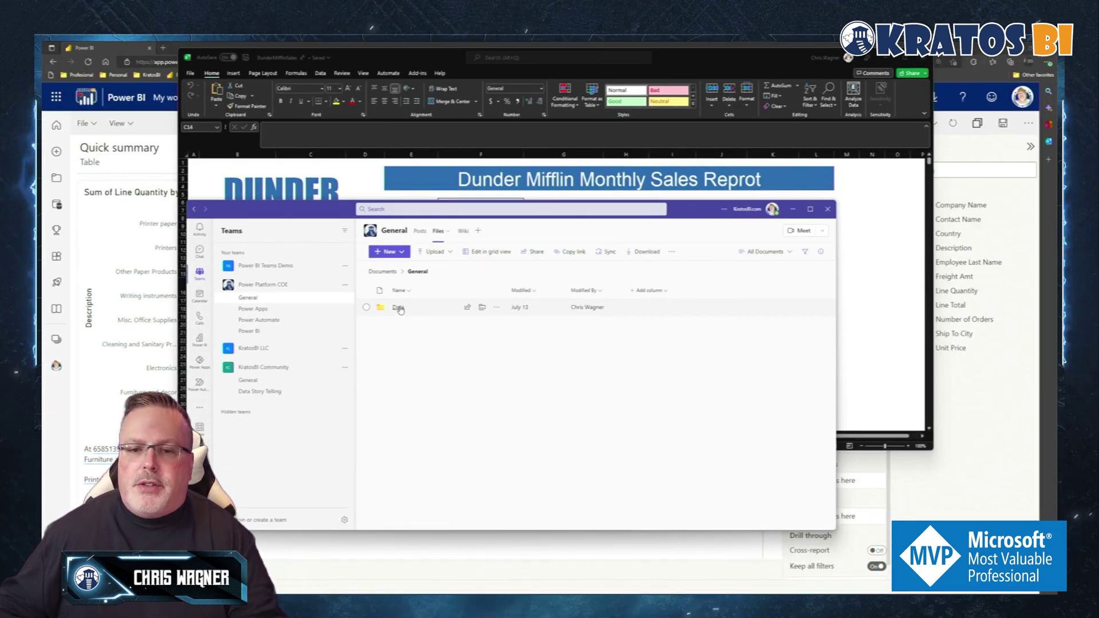
left_click(439, 338)
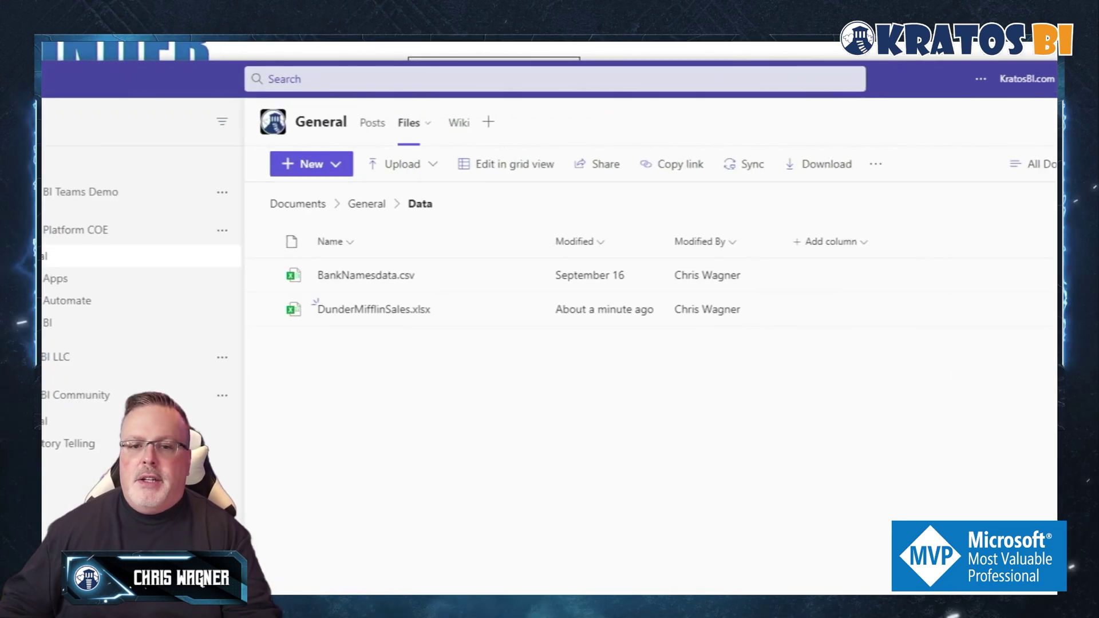
mouse_move(299, 329)
left_mouse_down()
mouse_move(422, 329)
mouse_move(367, 289)
mouse_move(278, 289)
mouse_move(311, 328)
left_mouse_up()
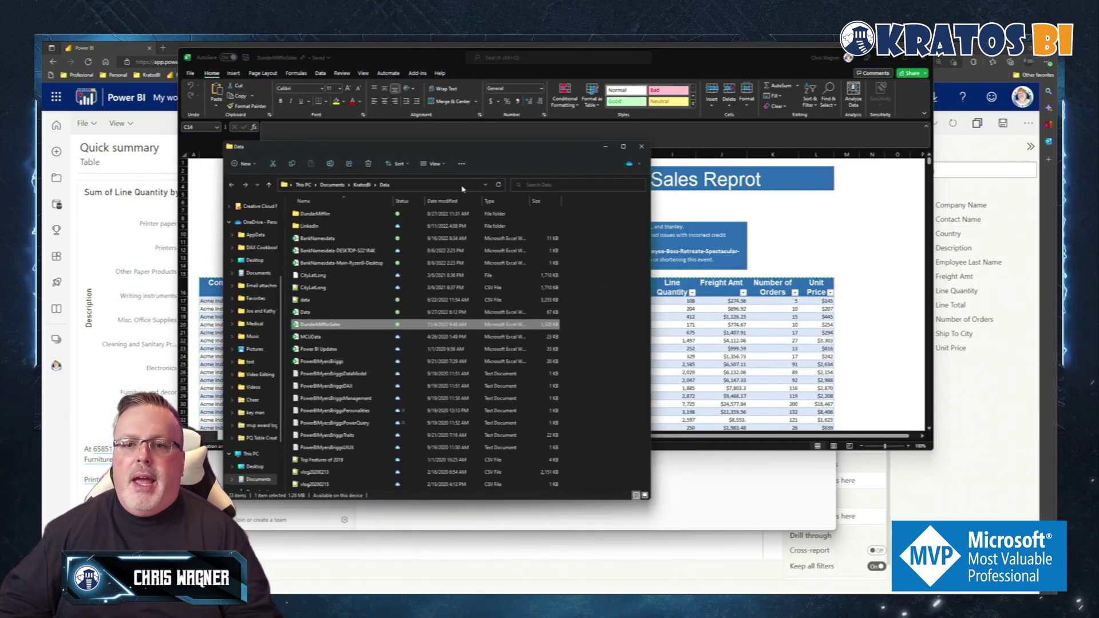
Show the local Data folder's full path, then bring up the workbook's File start page
left_click(459, 187)
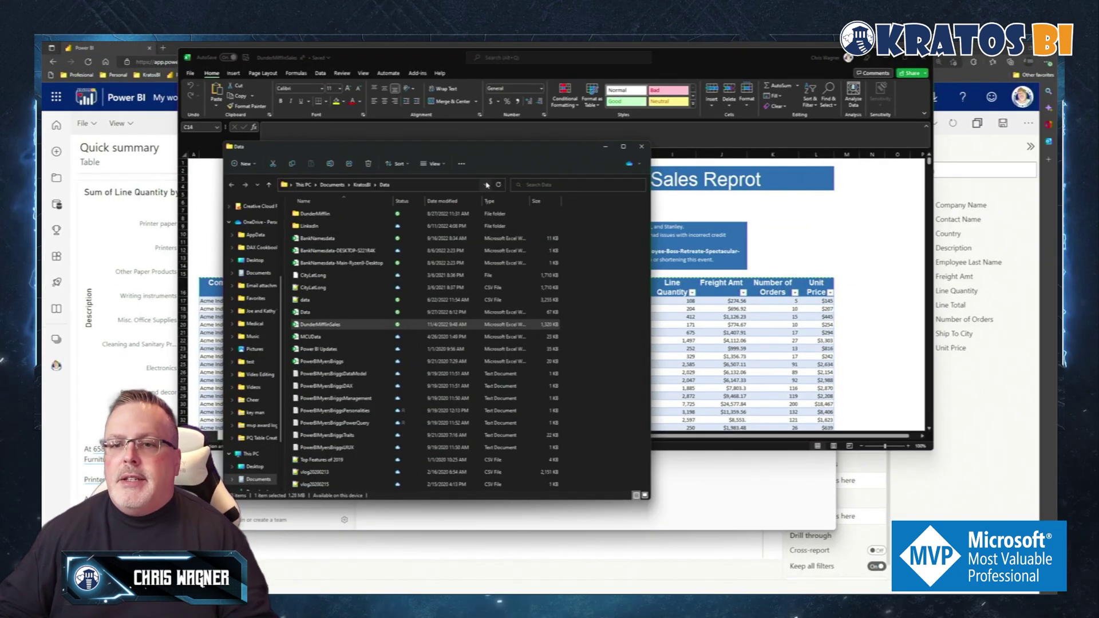
key("alt+Tab")
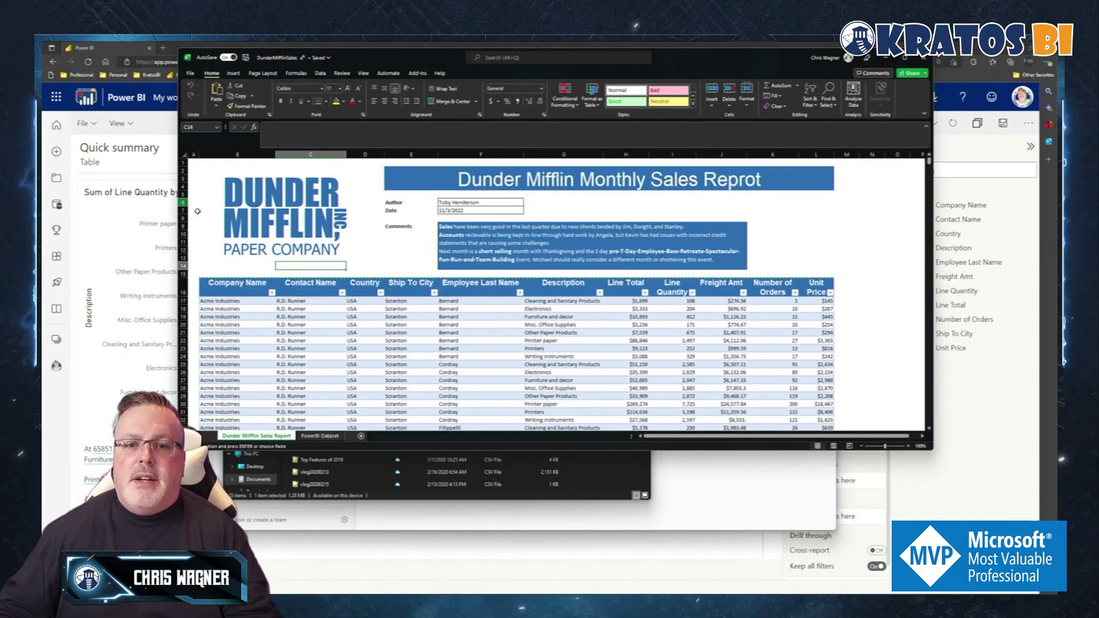
left_click(191, 73)
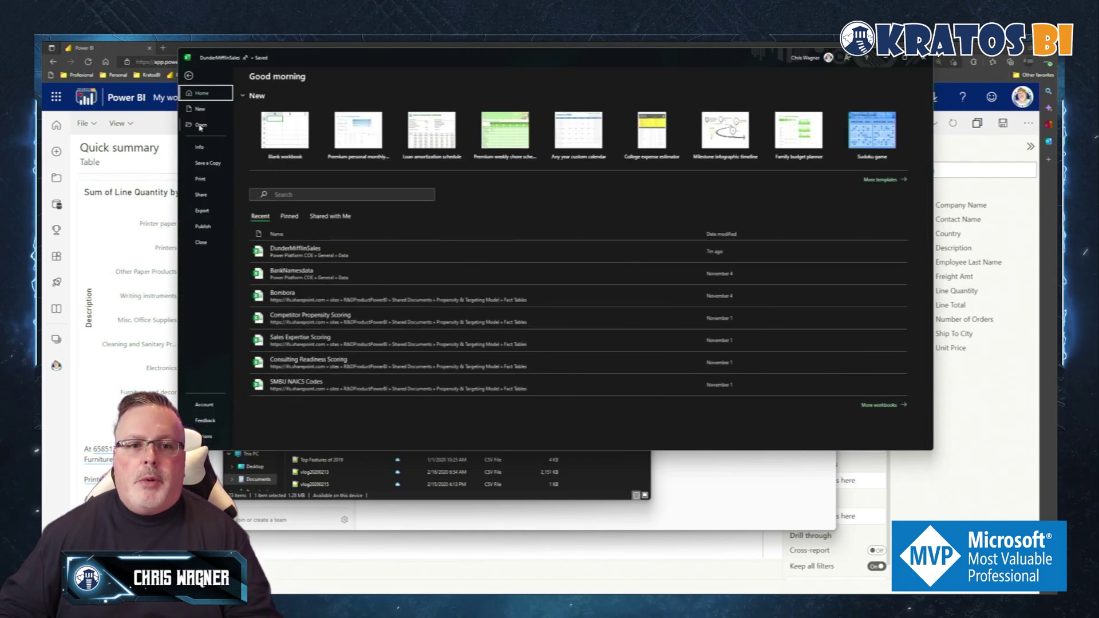
Copy the workbook's path from the Info page and paste it into a Notepad++ tab
left_click(201, 148)
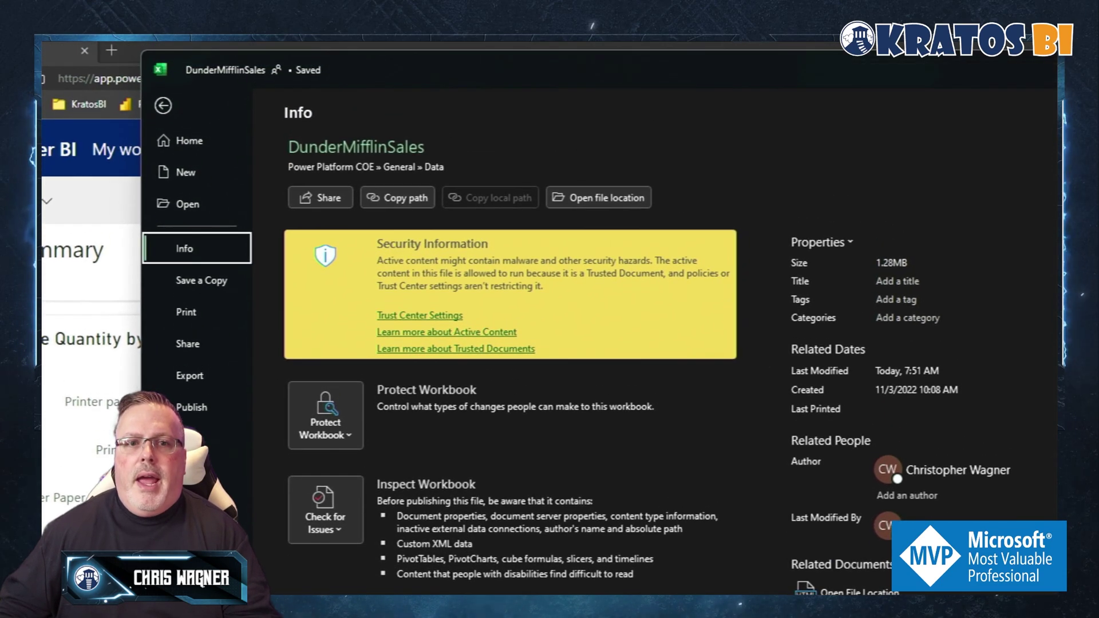
left_click_drag(351, 212, 439, 216)
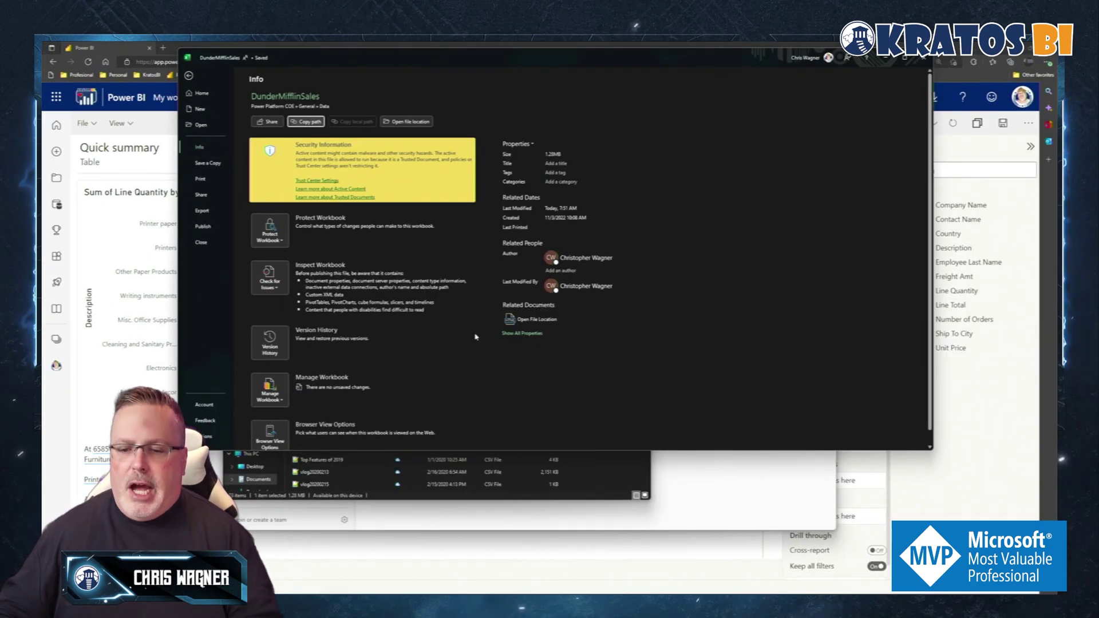
key("alt+Tab")
type("https://d.docs.live.net/00a32159a4b96eda/Documents/KratosBI/Data/DunderMifflinSales.xlsx")
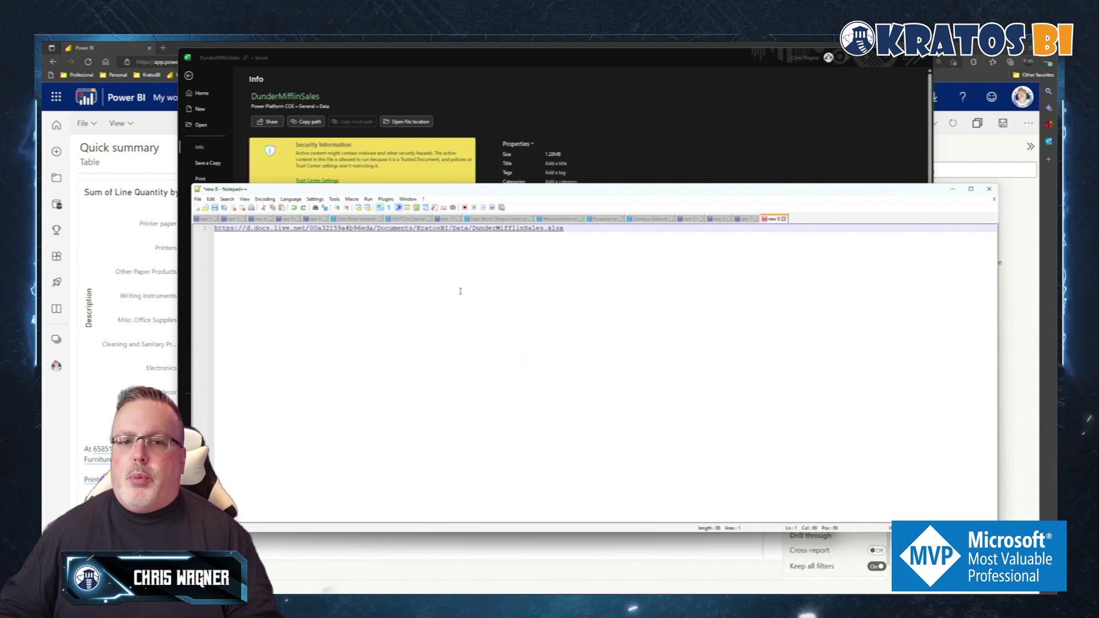
Replace the OneDrive path with the SharePoint URL, marking sharepoint.com, DunderMifflinSales.xlsx and ?web=1
key("ctrl+a")
key("Delete")
type("https://expertpcpros.sharepoint.com/sites/PowerPlatformCOE/Shared%20Documents/General/Data/DunderMifflinSales.xlsx?web=1")
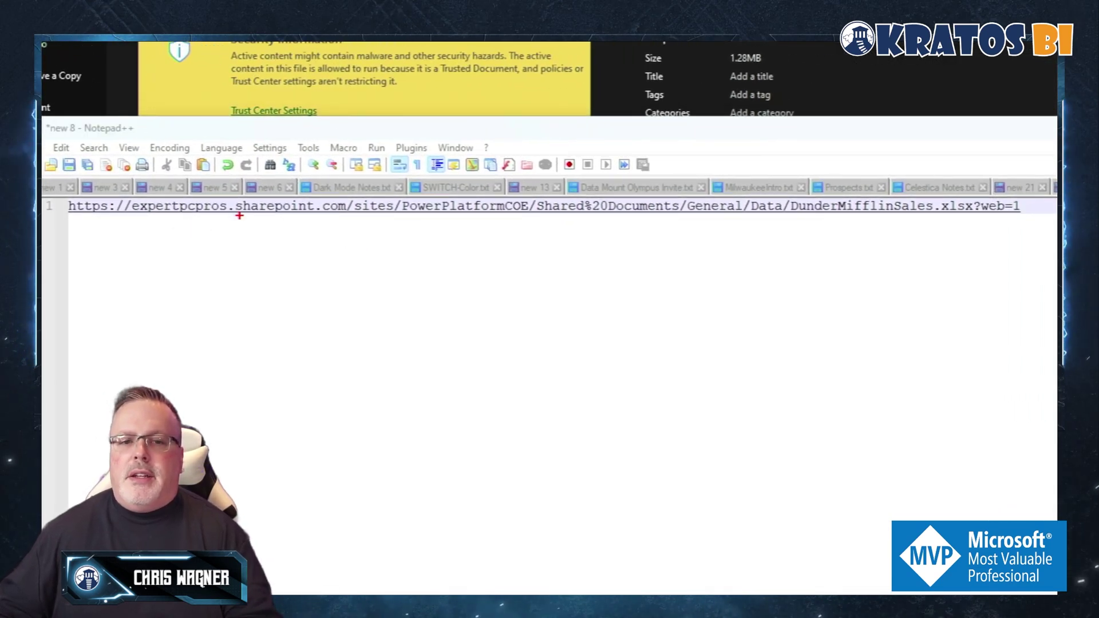
left_click_drag(239, 215, 738, 225)
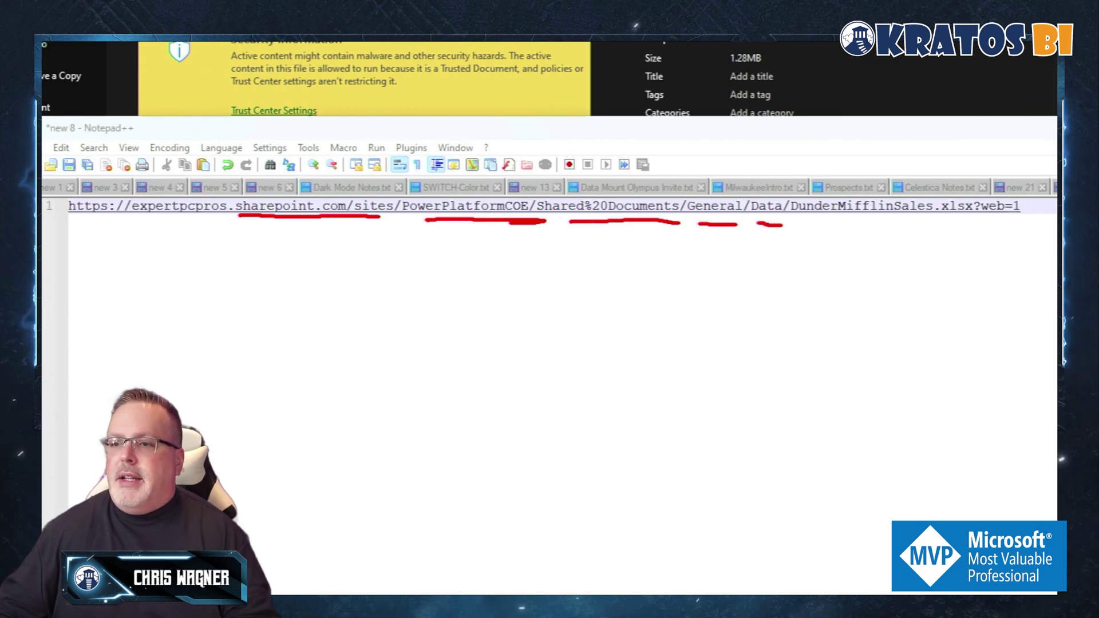
left_click_drag(807, 226, 931, 228)
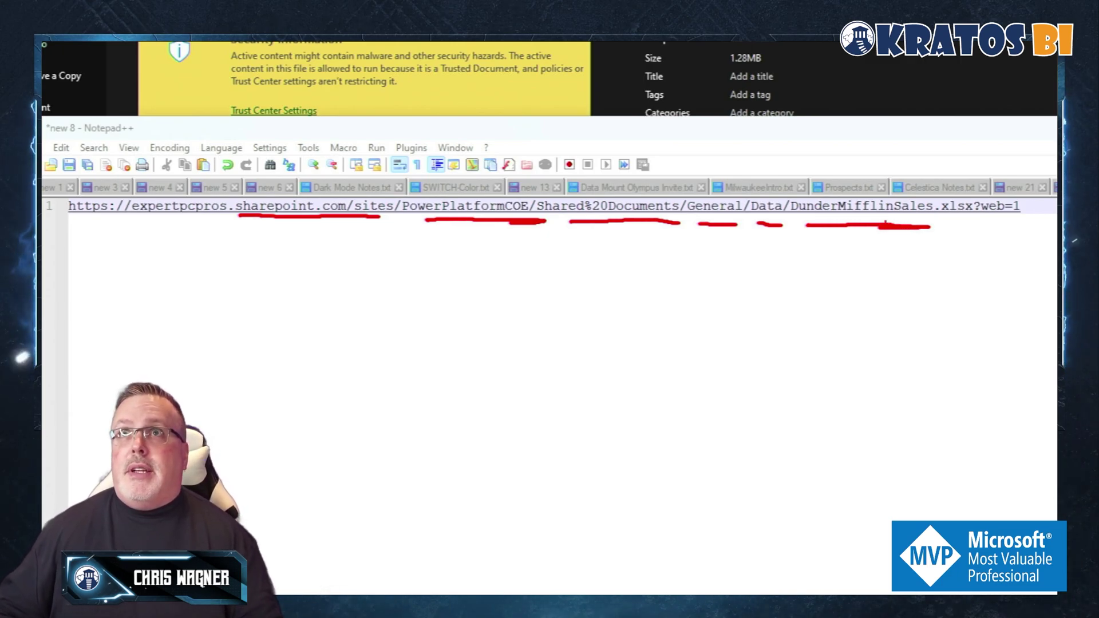
mouse_move(973, 202)
left_mouse_down()
mouse_move(975, 214)
mouse_move(1027, 213)
left_mouse_up()
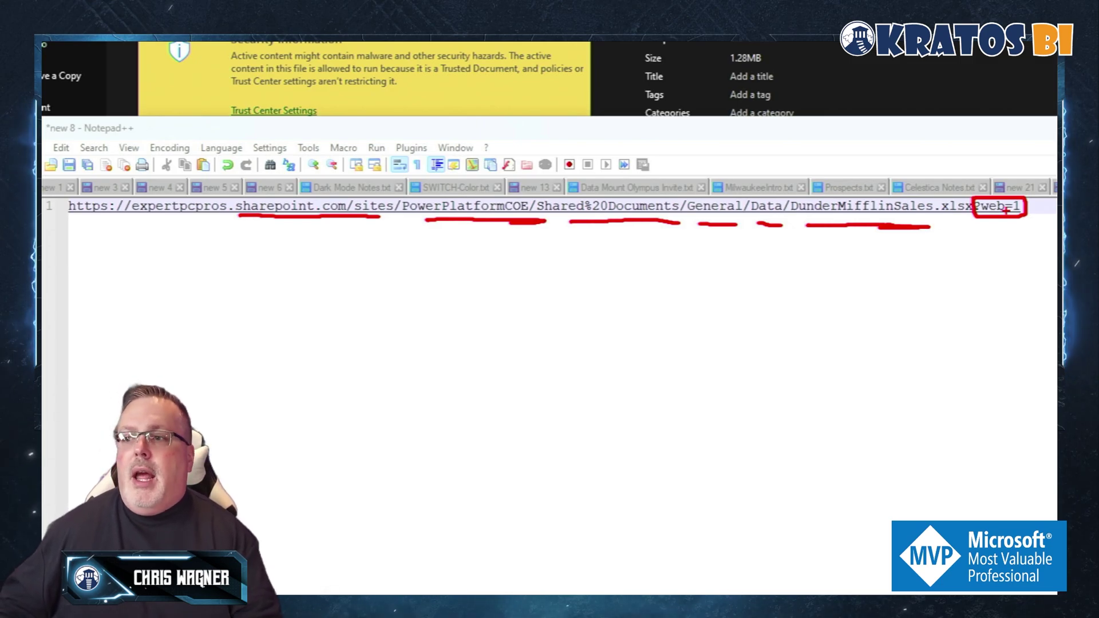
Select the URL up to .xlsx, leaving out ?web=1, and maximize Power BI Desktop
key("Escape")
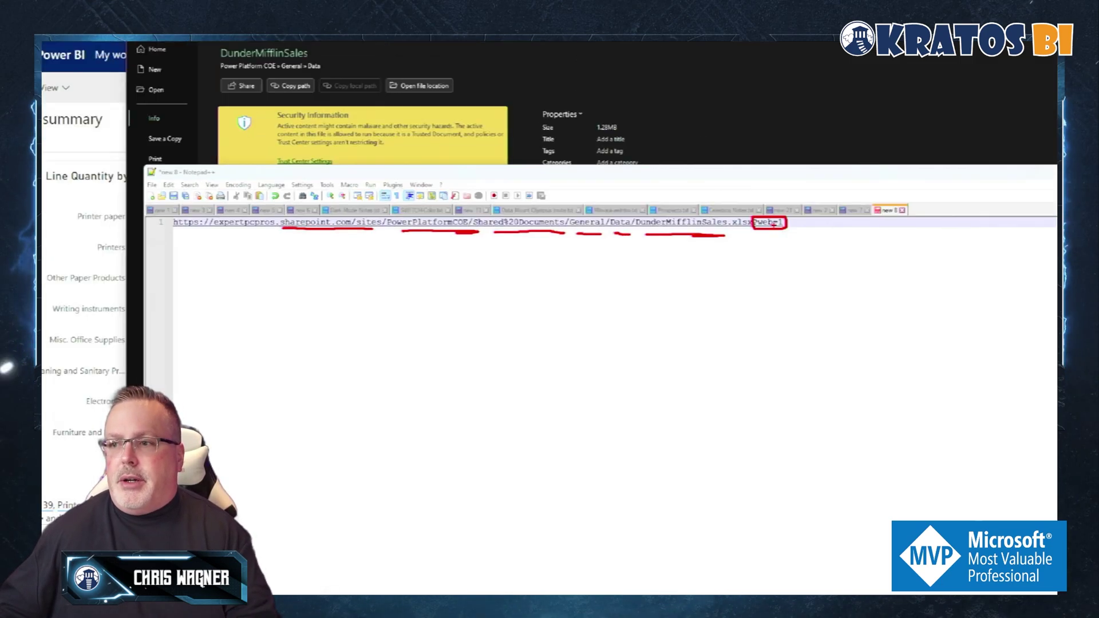
left_click(667, 229)
left_click_drag(667, 229, 212, 235)
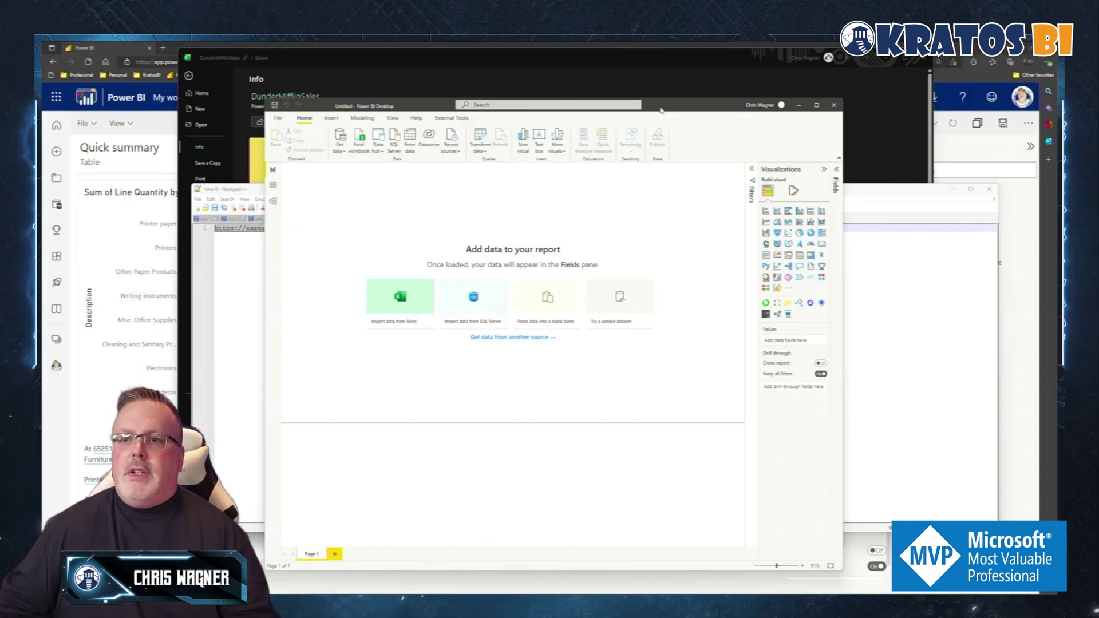
double_click(661, 110)
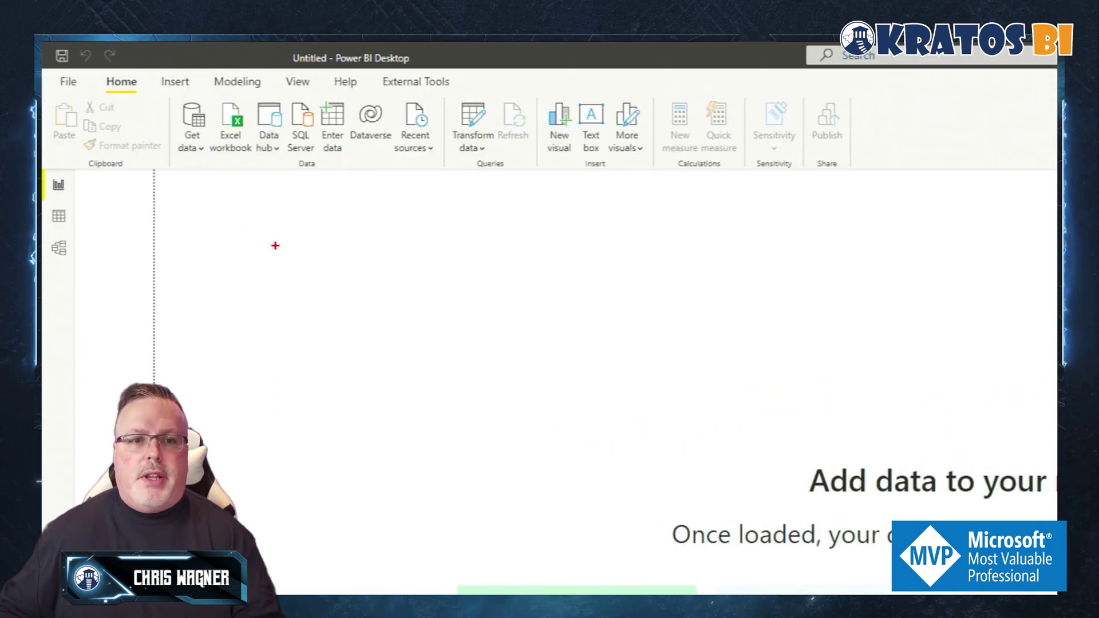
Choose Web from the Get data common data sources list
mouse_move(204, 162)
left_mouse_down()
mouse_move(256, 97)
mouse_move(267, 173)
left_mouse_up()
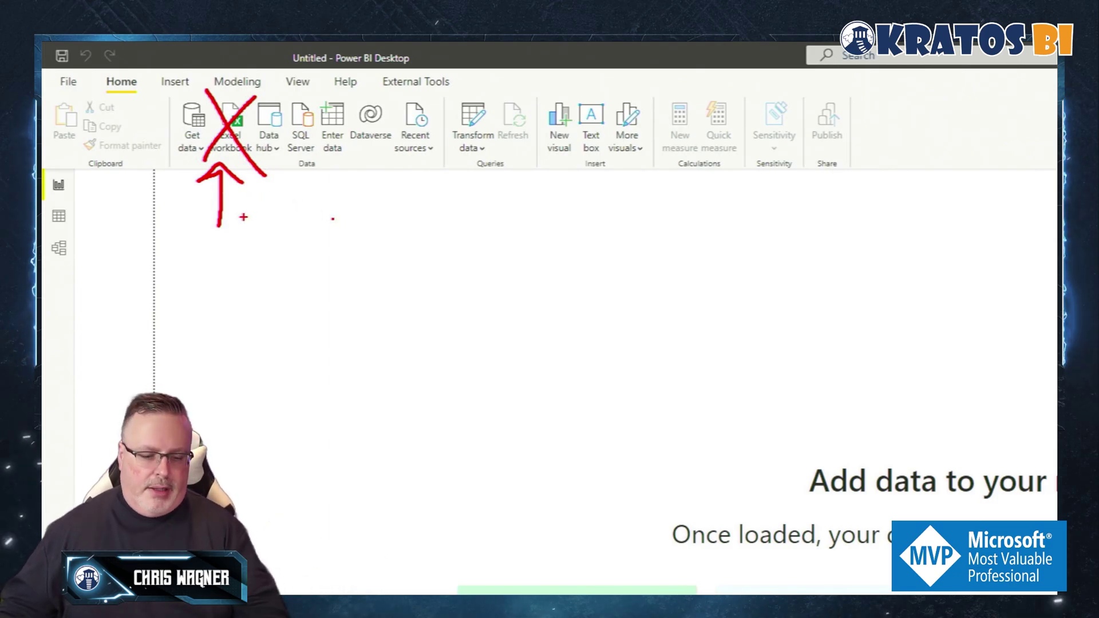
left_click(192, 146)
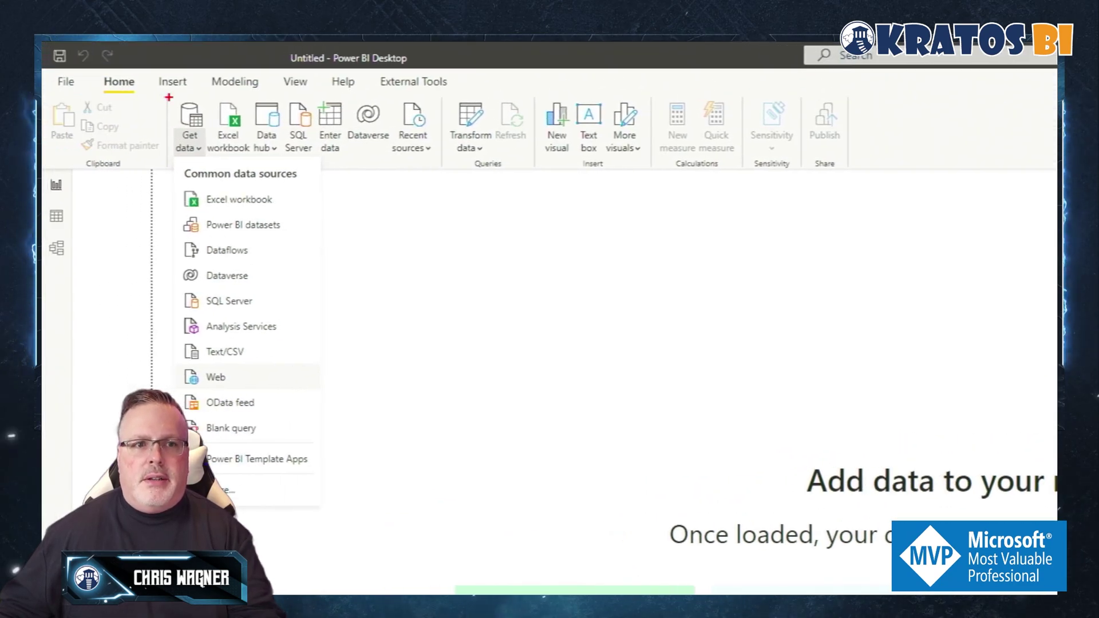
left_click_drag(114, 375, 170, 377)
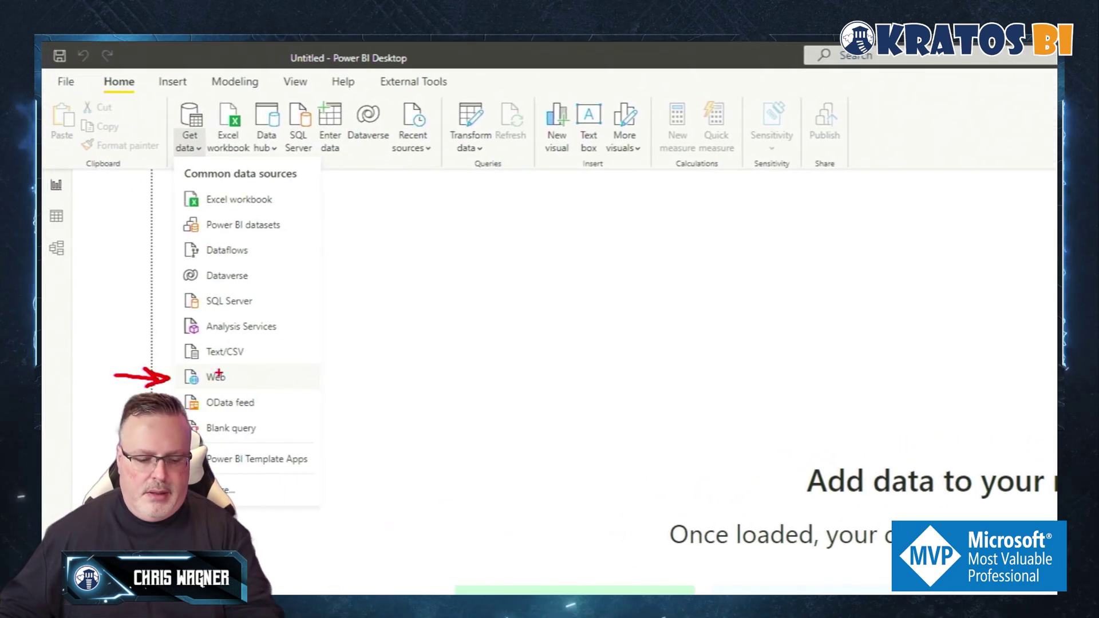
left_click(216, 377)
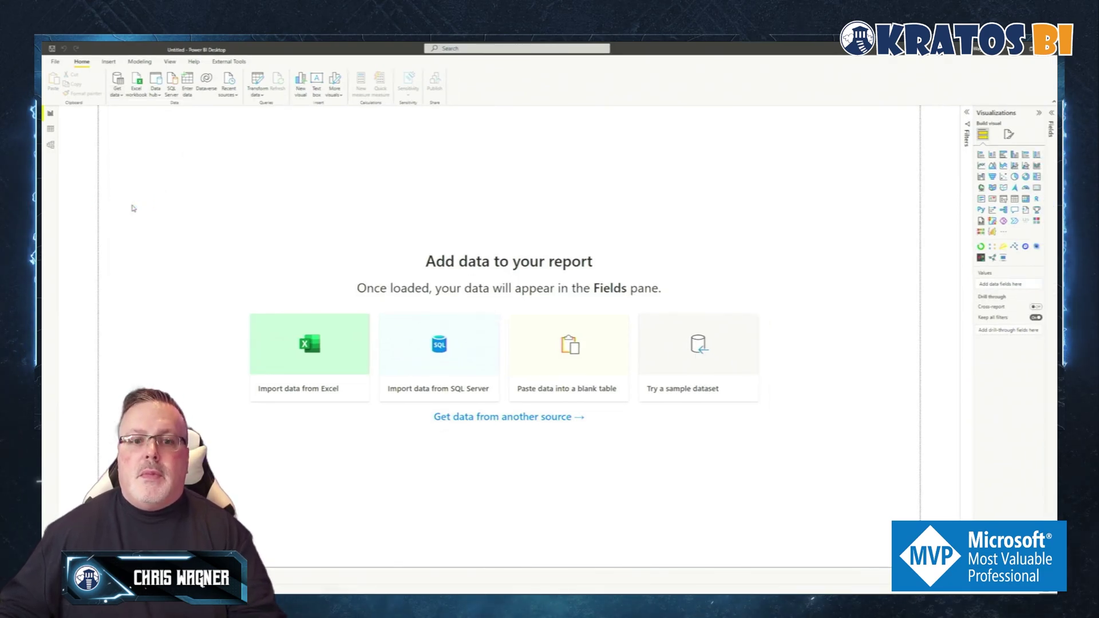
Paste the DunderMifflinSales.xlsx SharePoint URL as the web source, highlighting its .xlsx ending, and submit it
key("ctrl+v")
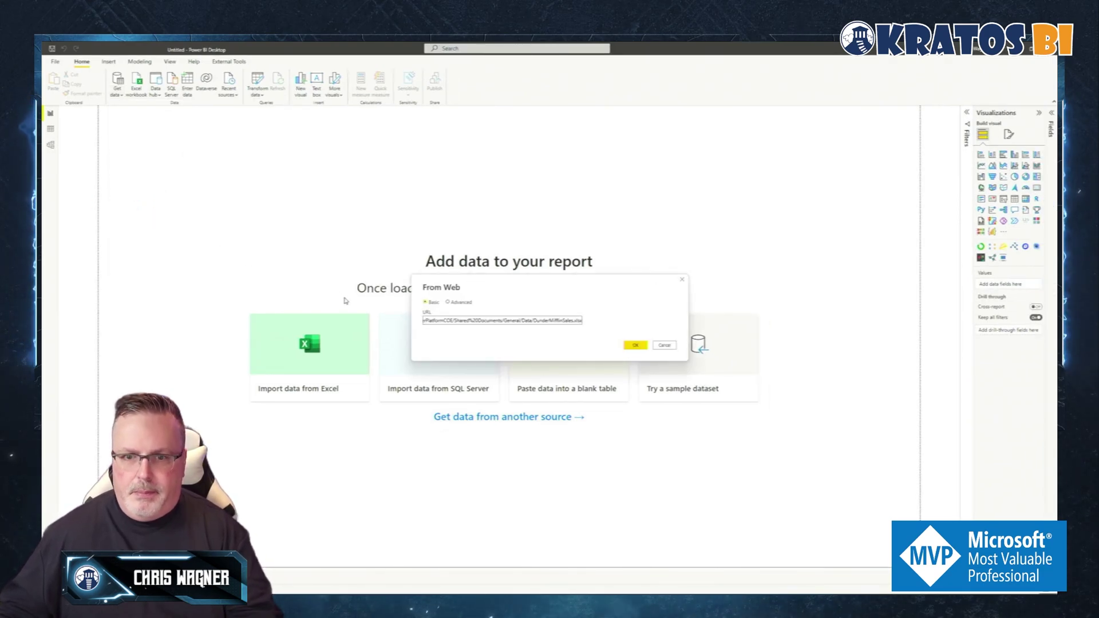
key("Home")
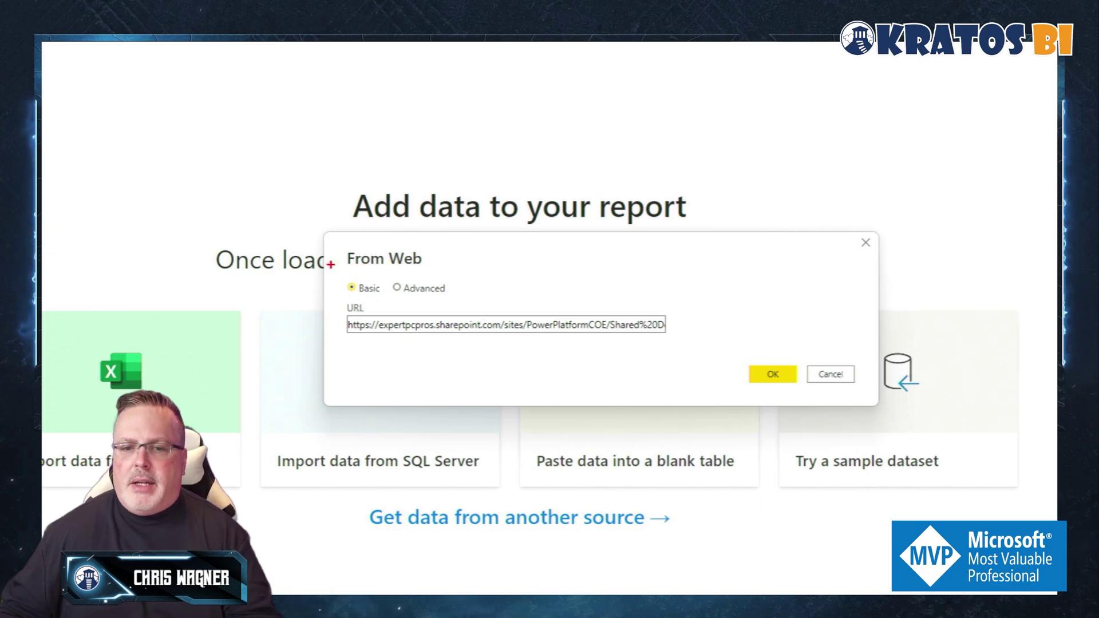
mouse_move(314, 235)
left_mouse_down()
mouse_move(459, 400)
mouse_move(898, 314)
mouse_move(252, 243)
left_mouse_up()
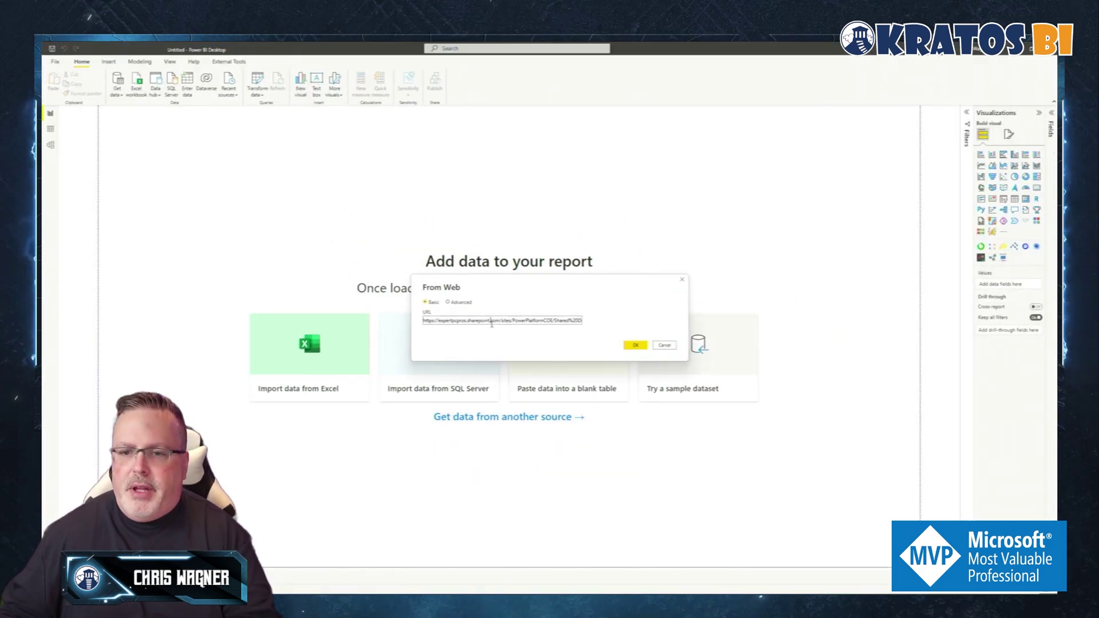
key("End")
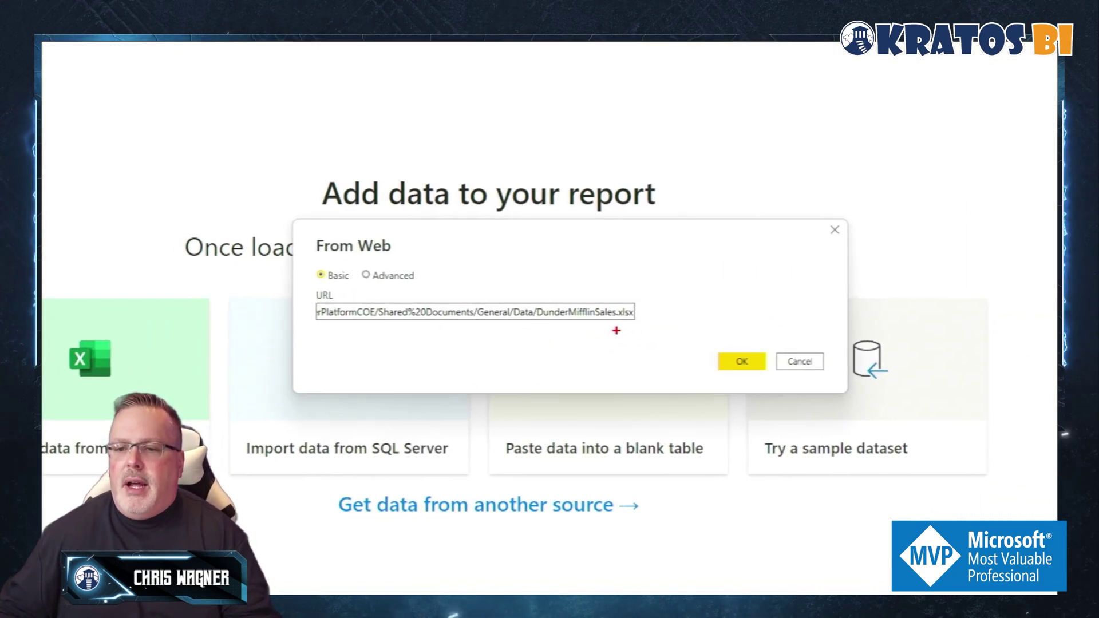
left_click_drag(613, 325, 642, 323)
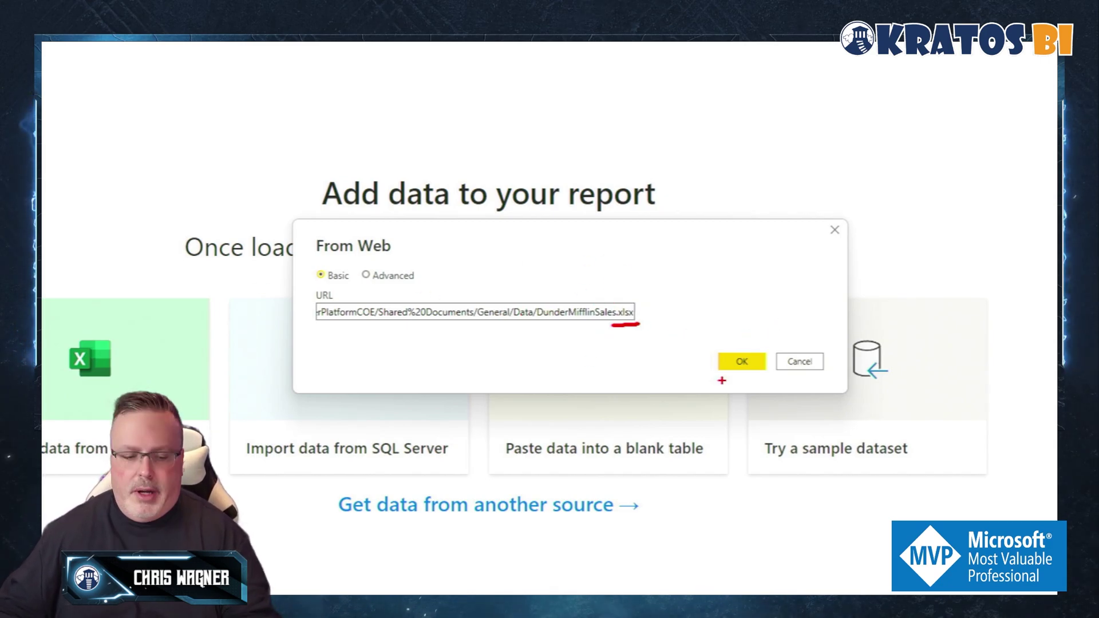
left_click(630, 347)
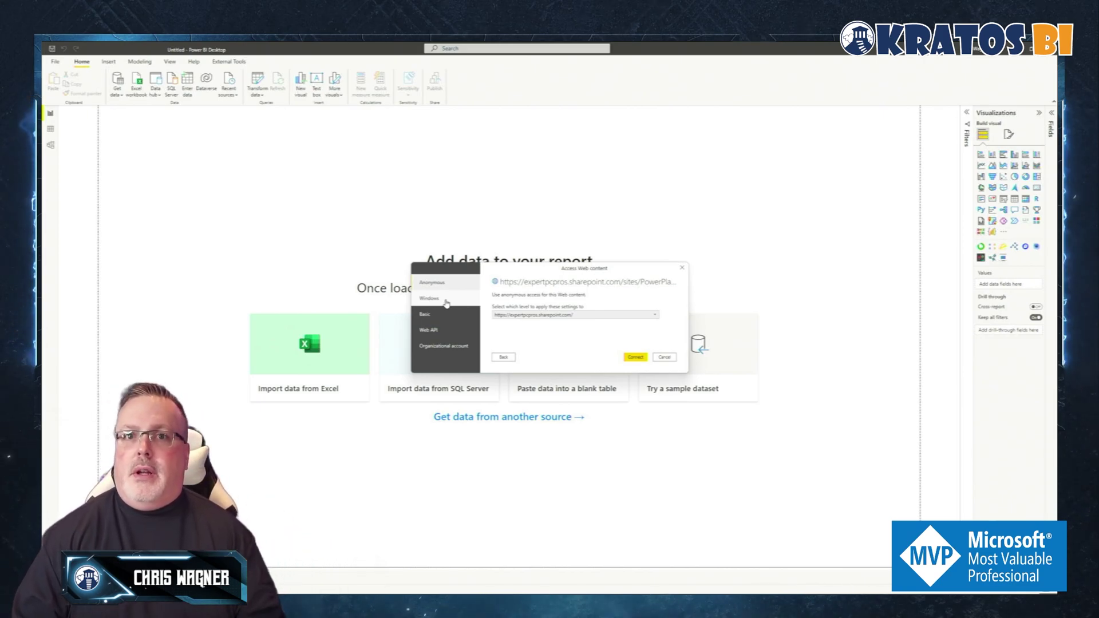
Switch authentication to Organizational account, sign in with the work account, and connect
left_click(450, 347)
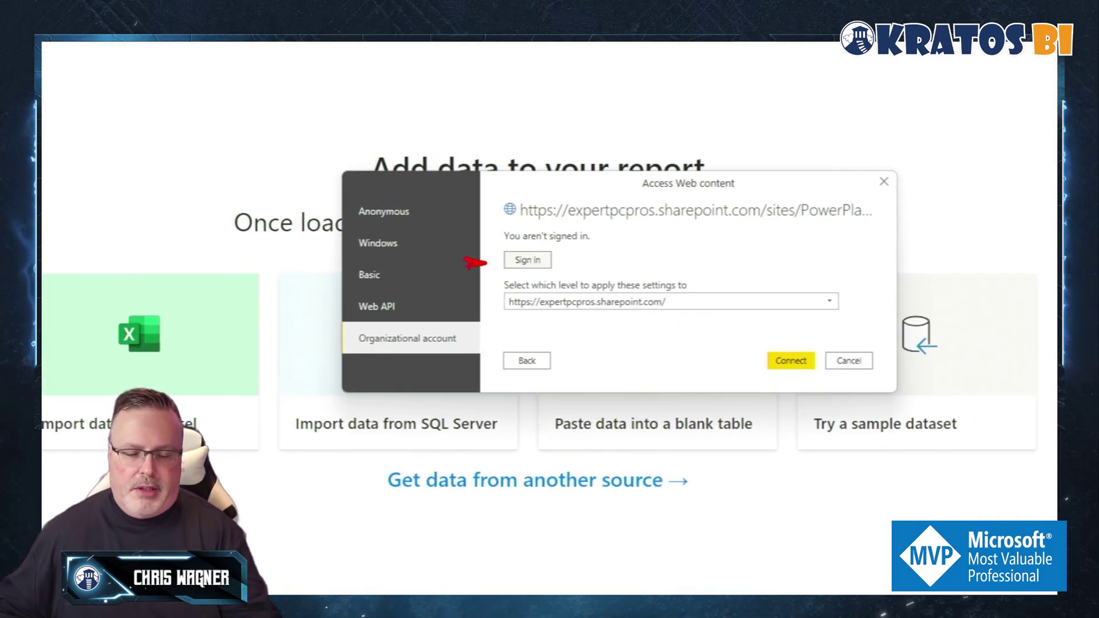
left_click(528, 260)
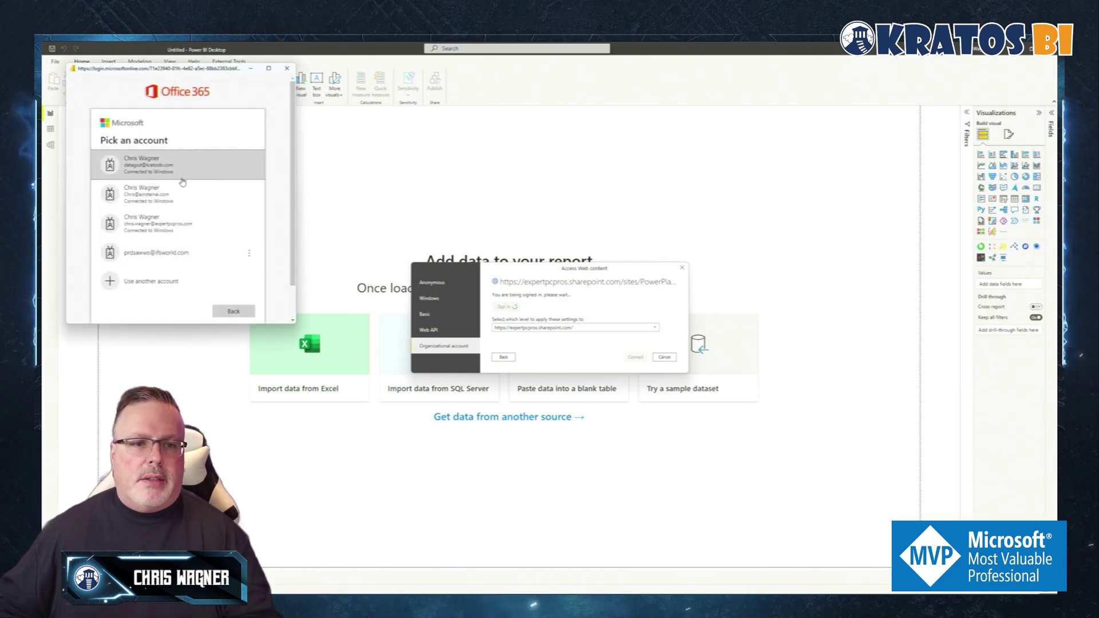
left_click(182, 222)
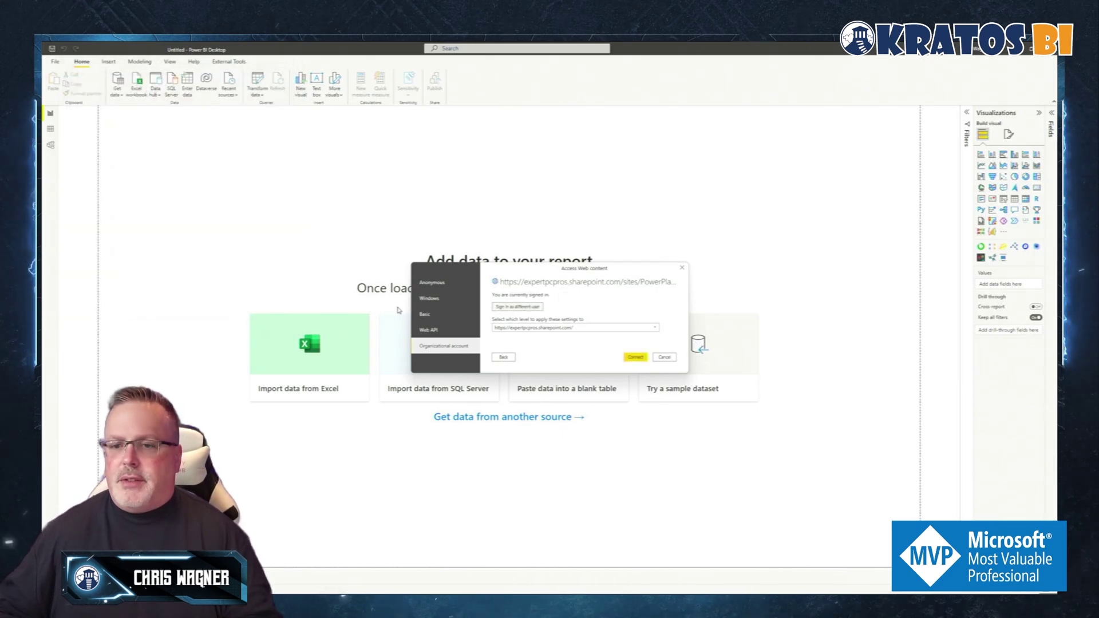
key("Return")
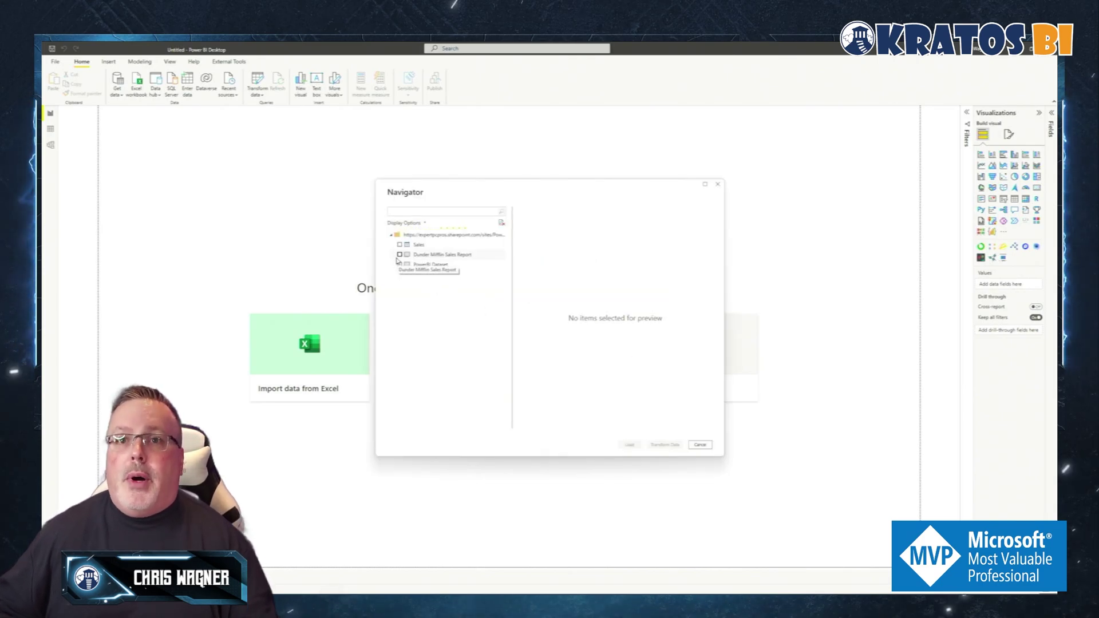
Load the Sales table from Navigator, widen the Fields pane, and restore the window to a smaller size
left_click(400, 245)
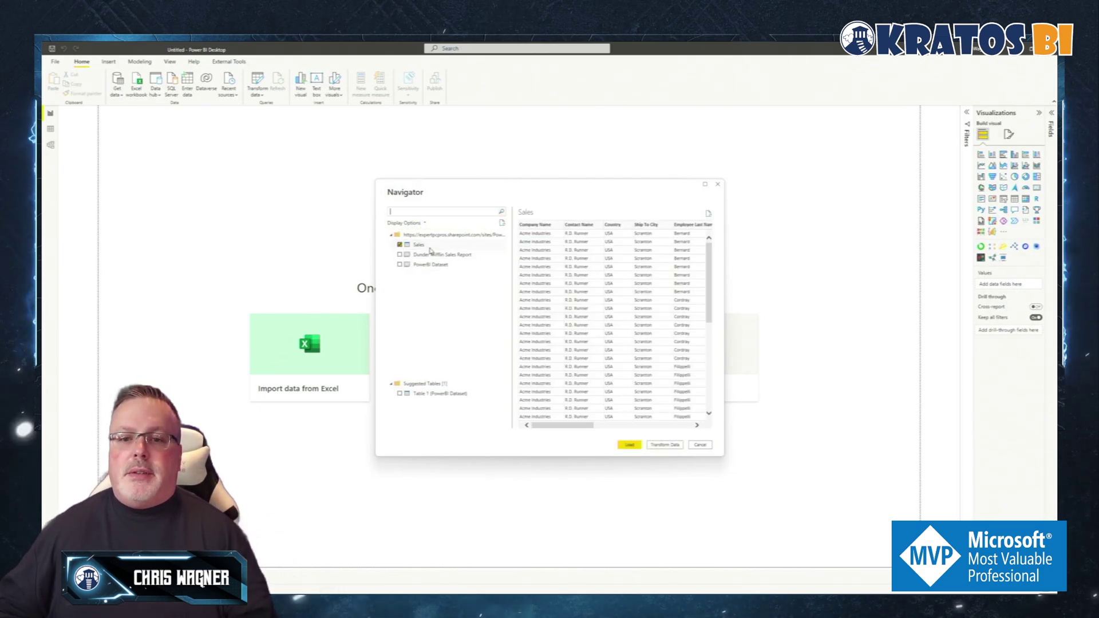
left_click(630, 445)
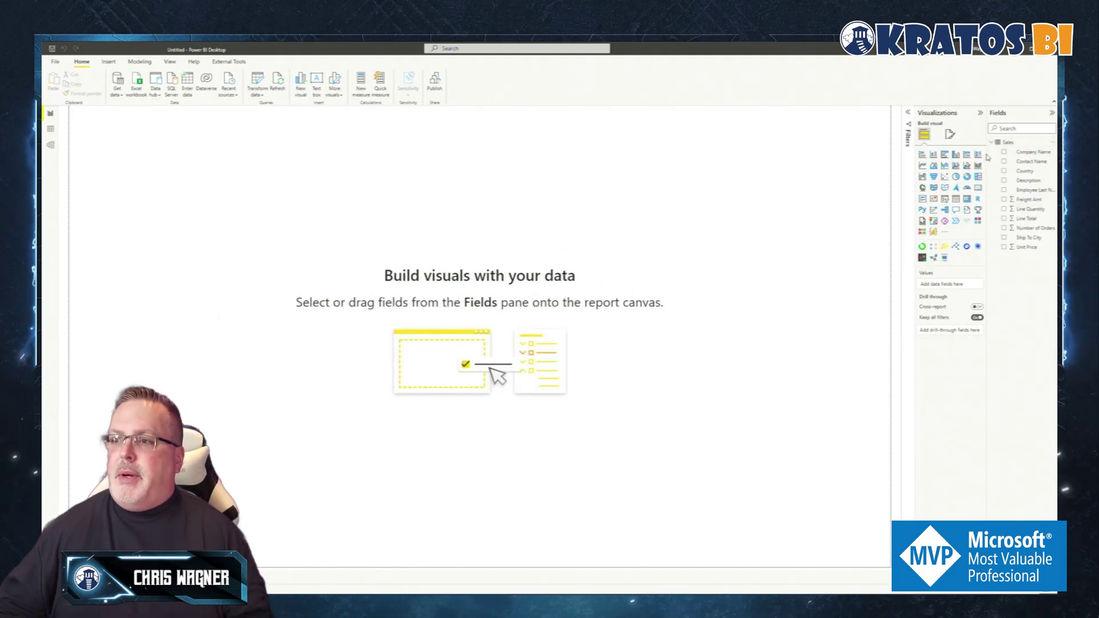
left_click_drag(987, 157, 892, 156)
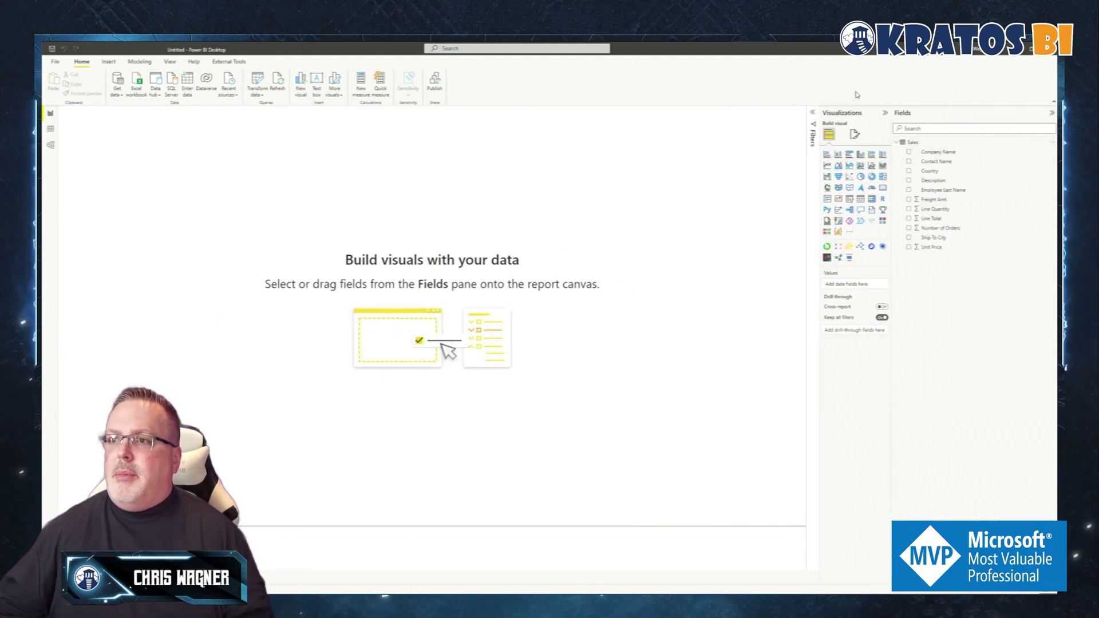
key("super+Down")
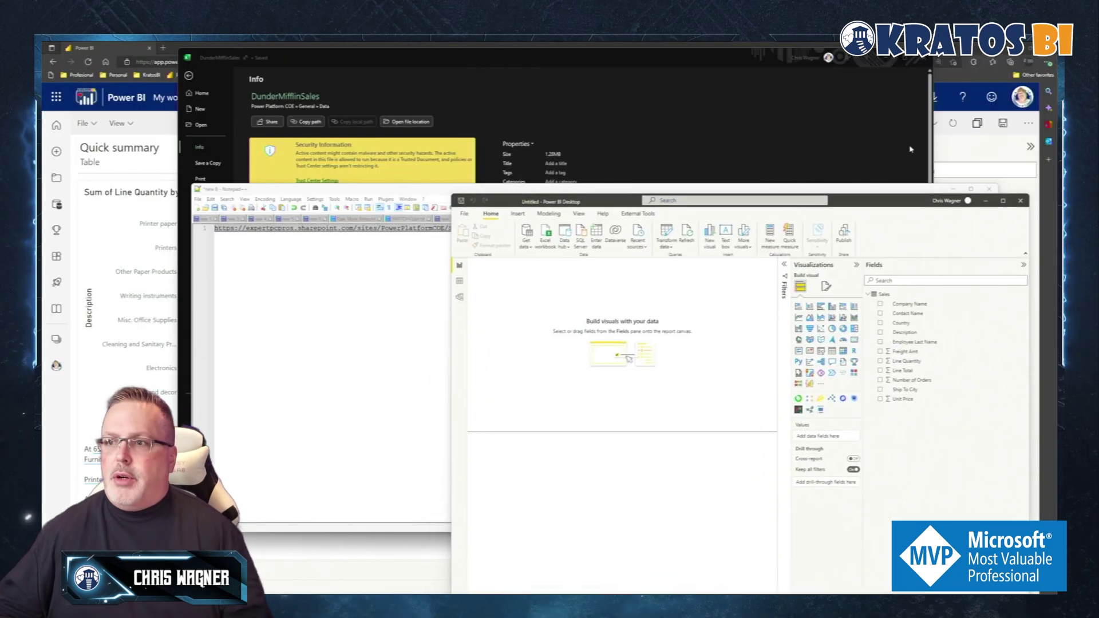
Place Power BI Desktop beside the browser report, with the report's Fields pane and Table node expanded
left_click_drag(859, 198, 504, 106)
left_click(752, 217)
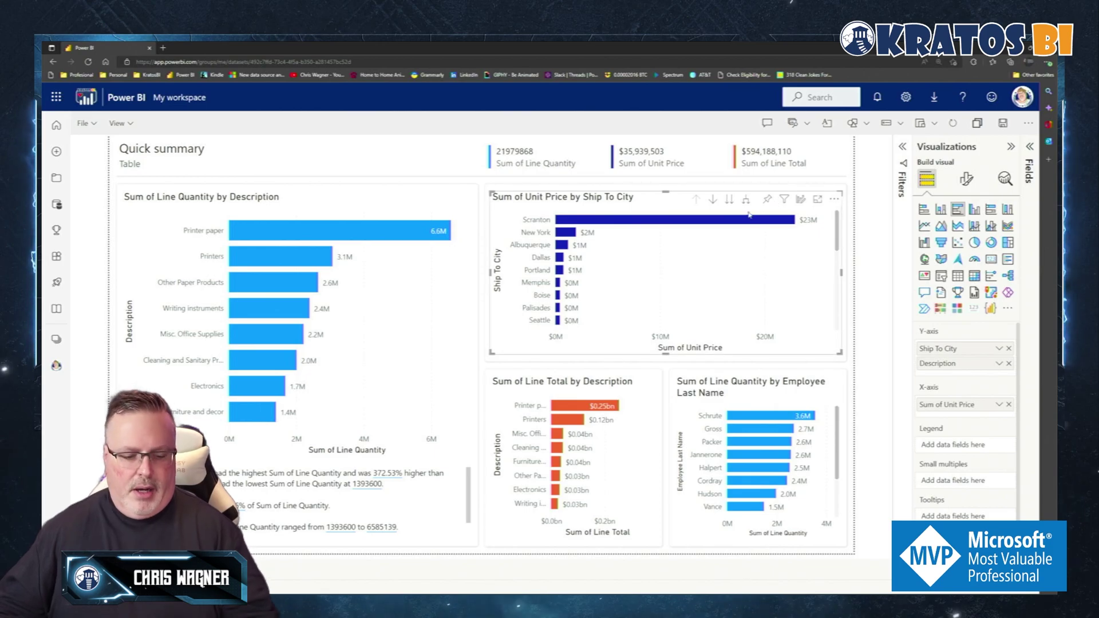
key("alt+Tab")
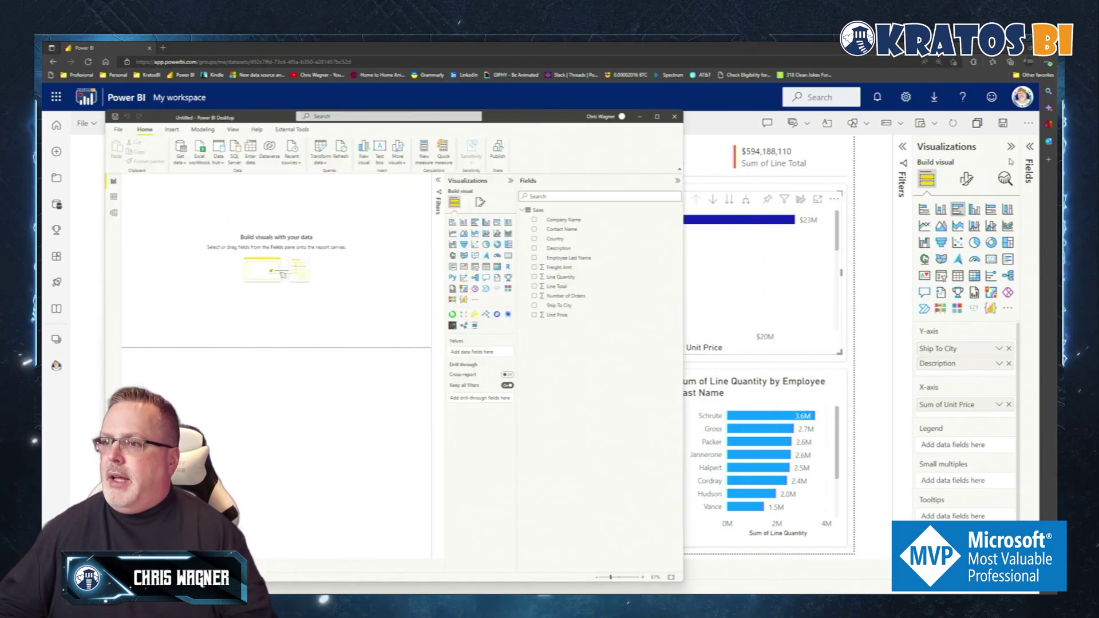
key("alt+Tab")
left_click(1029, 171)
left_click(914, 195)
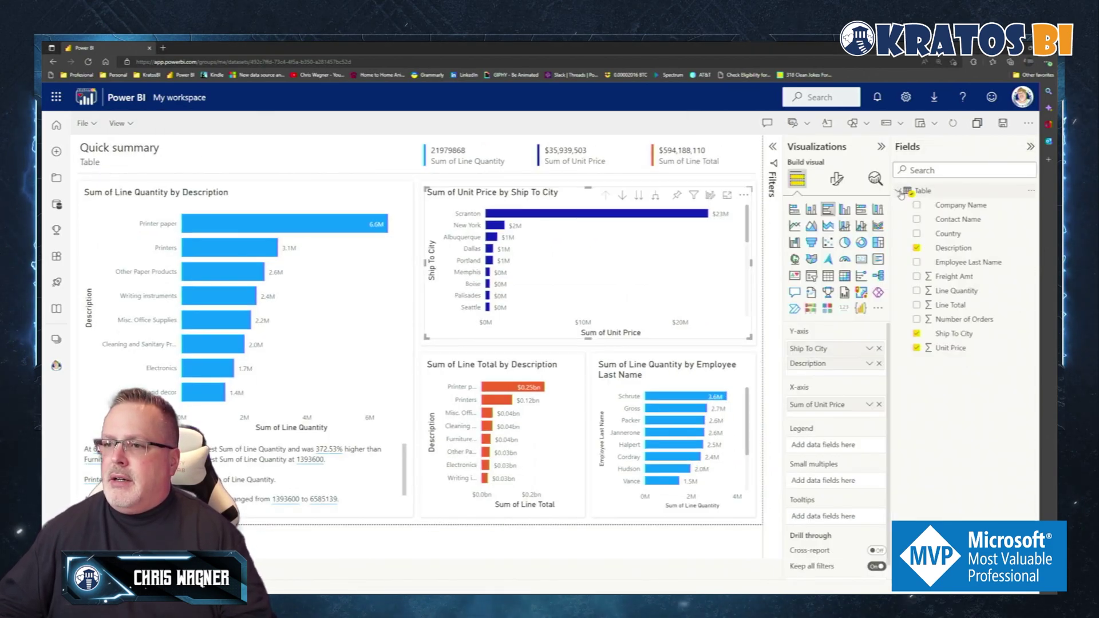
key("alt+Tab")
left_click_drag(554, 120, 780, 112)
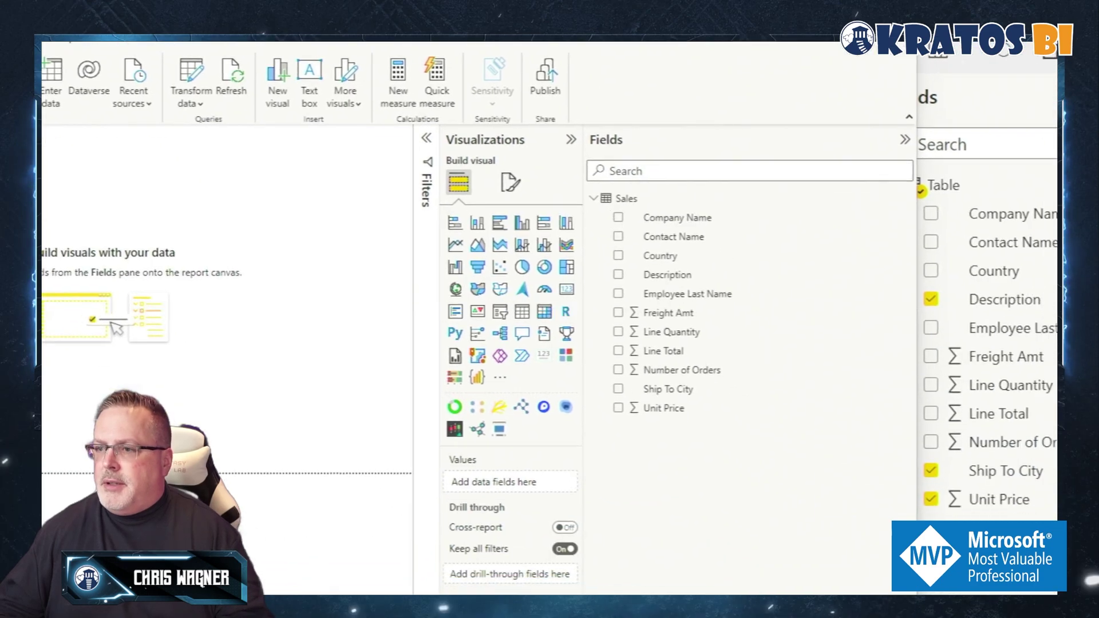
Link the matching Company Name, Contact Name, Country, Description and Freight Amt fields, then switch to Excel
left_click_drag(610, 237, 802, 233)
left_click_drag(573, 256, 776, 259)
left_click_drag(563, 274, 783, 290)
left_click_drag(599, 295, 832, 294)
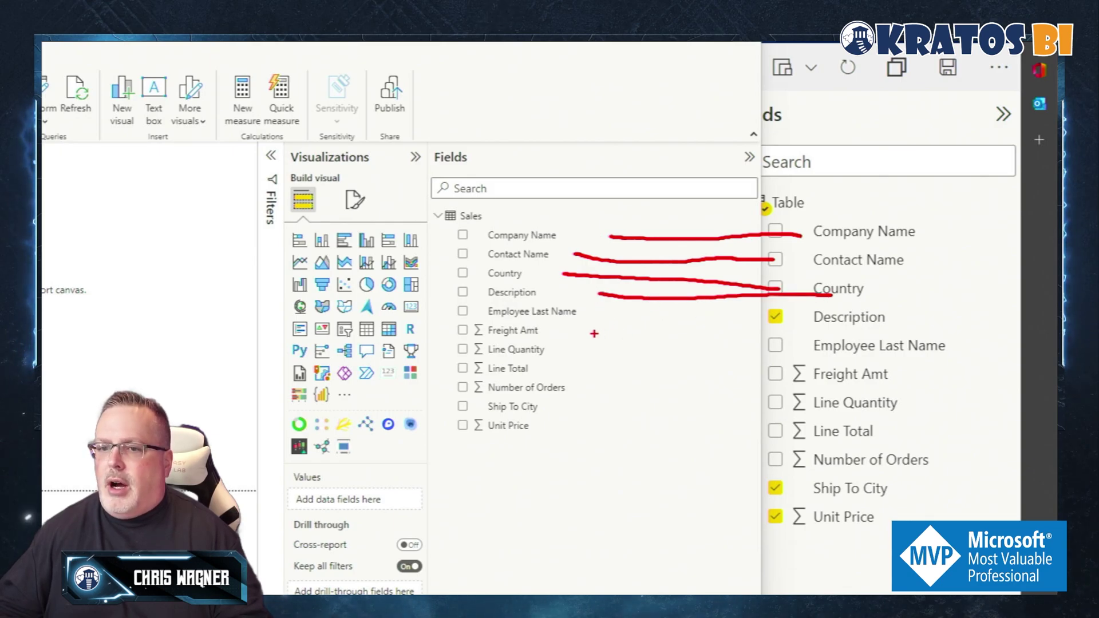
left_click_drag(580, 327, 773, 331)
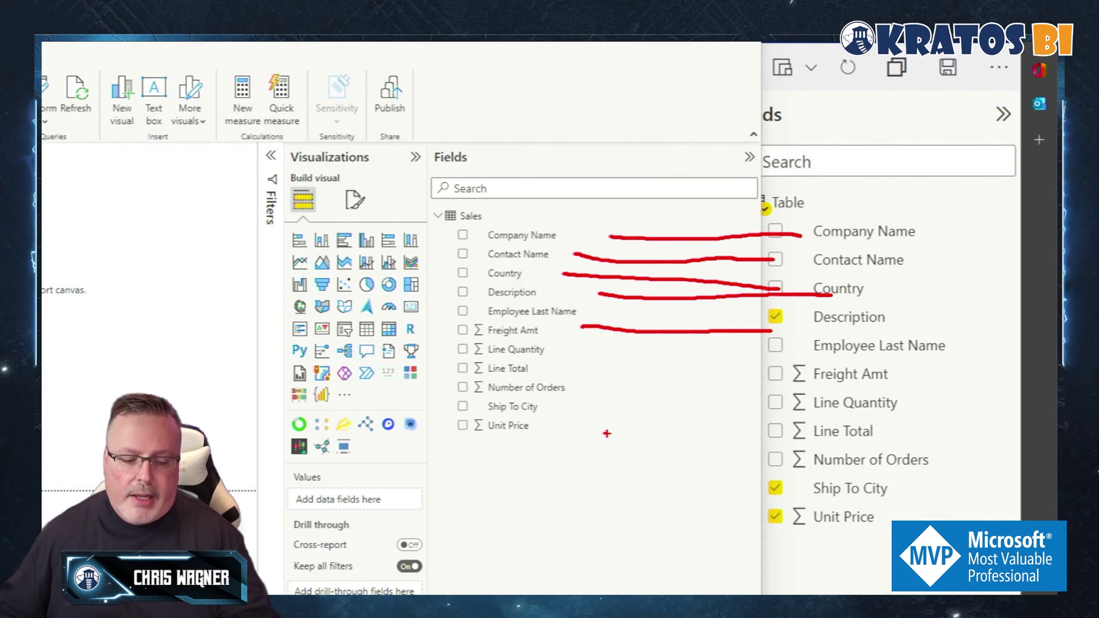
key("Escape")
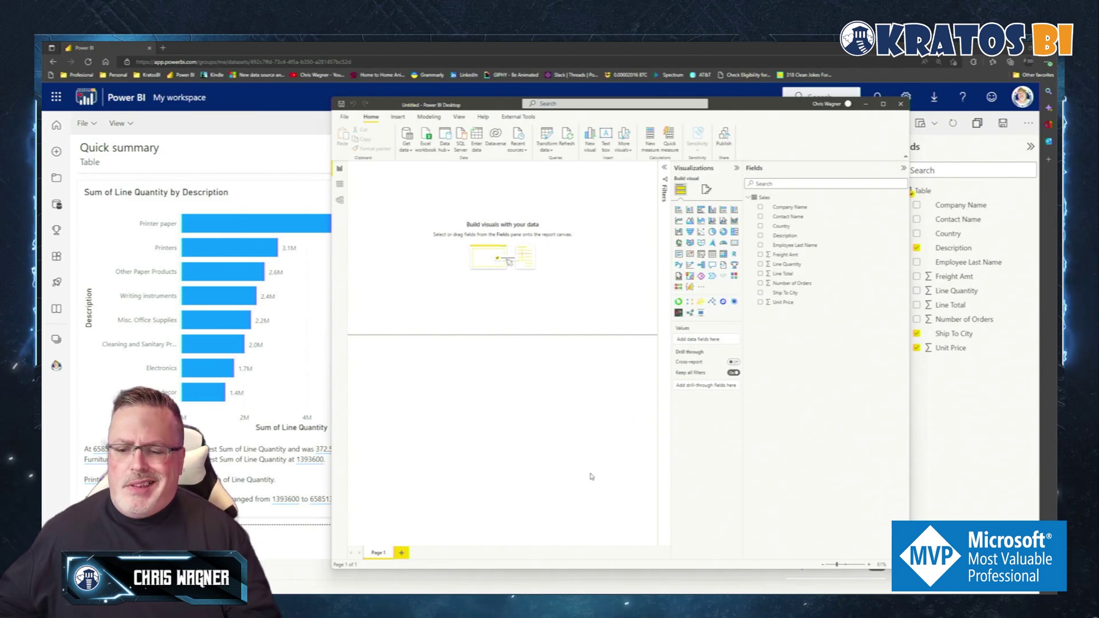
key("alt+Tab")
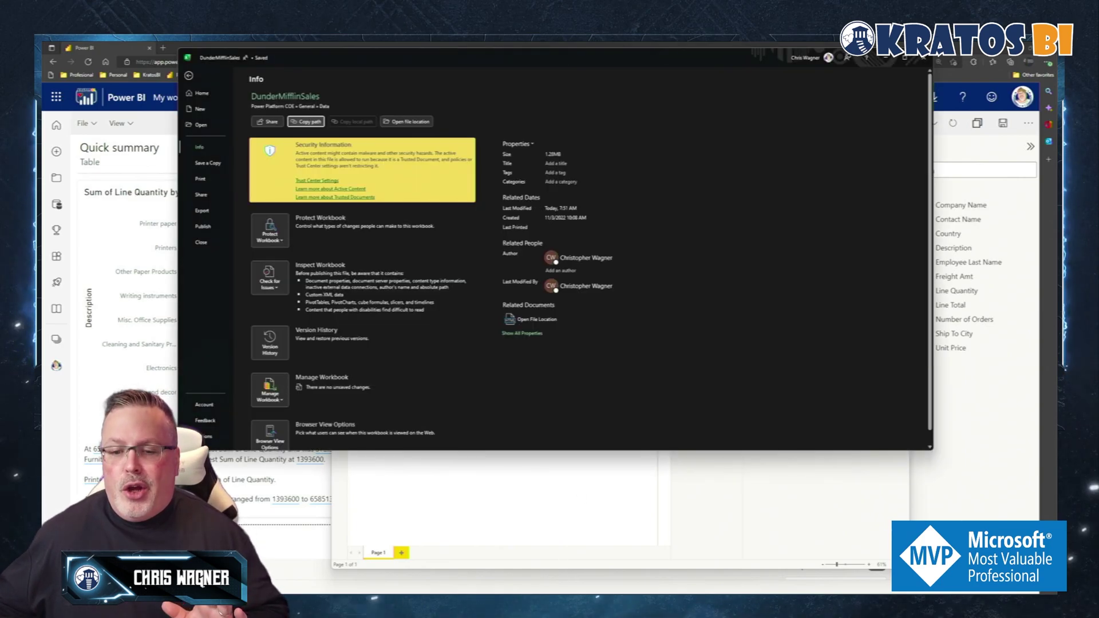
Leave the File Info page to return to the Dunder Mifflin Sales Report sheet
key("Escape")
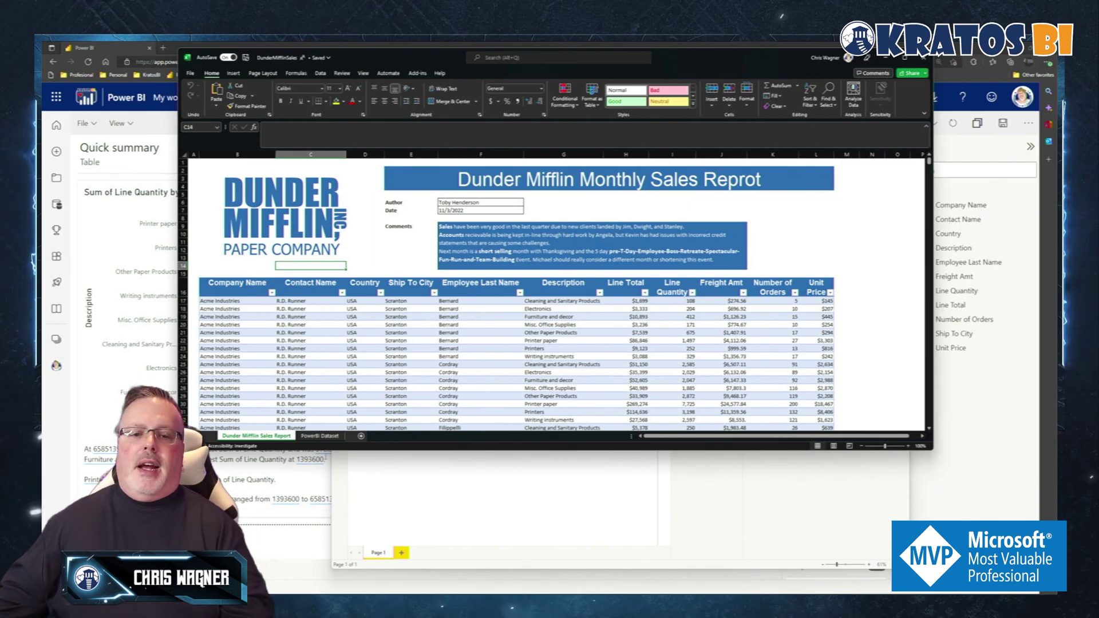
Compare the Dunder Mifflin Sales Report and PowerBI Dataset sheets, then select a pivot cell to show PivotTable Fields
left_click(321, 437)
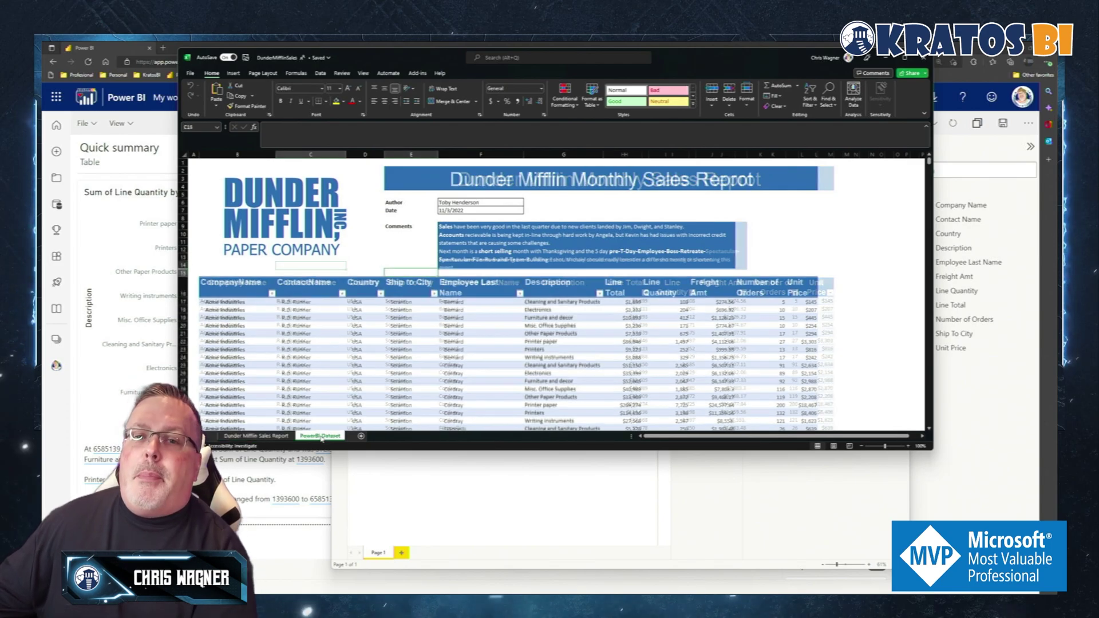
left_click(259, 437)
left_click(310, 437)
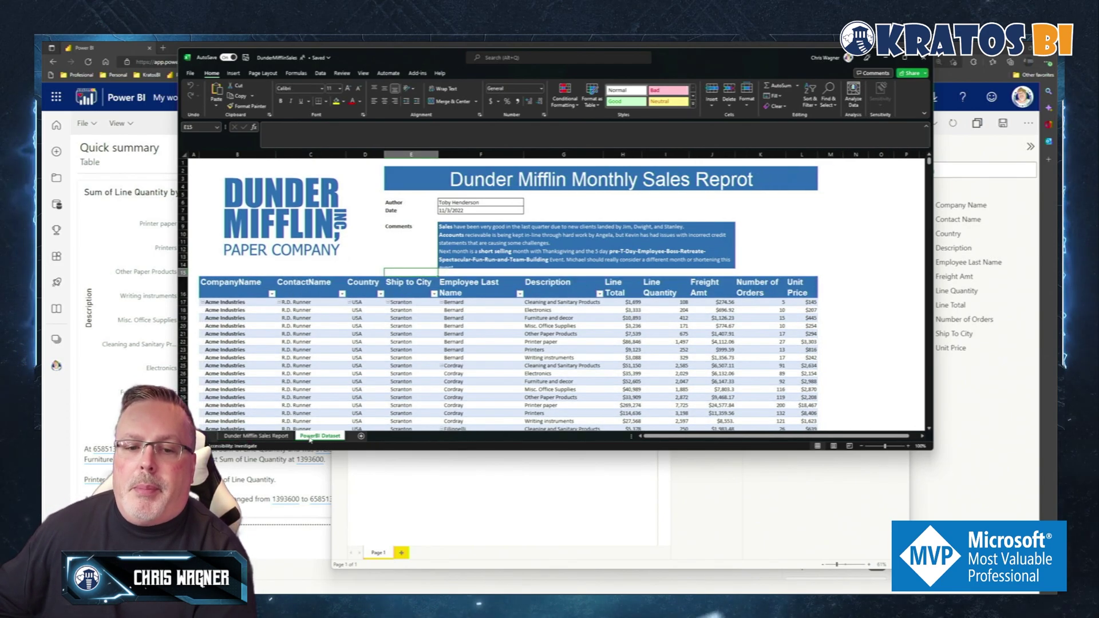
left_click(276, 438)
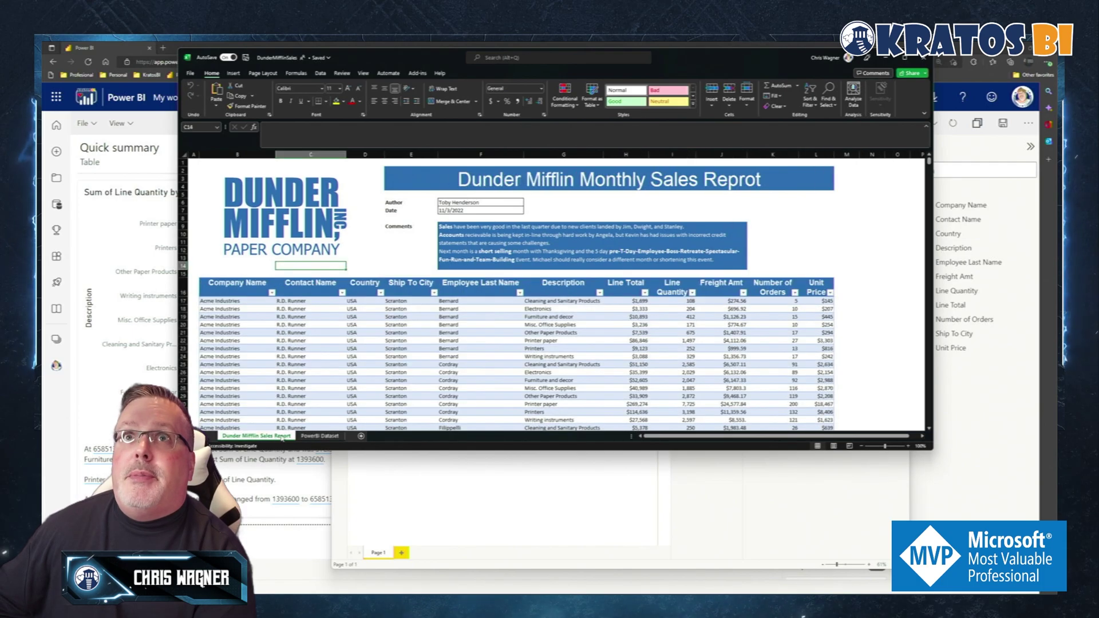
left_click(311, 437)
left_click(285, 438)
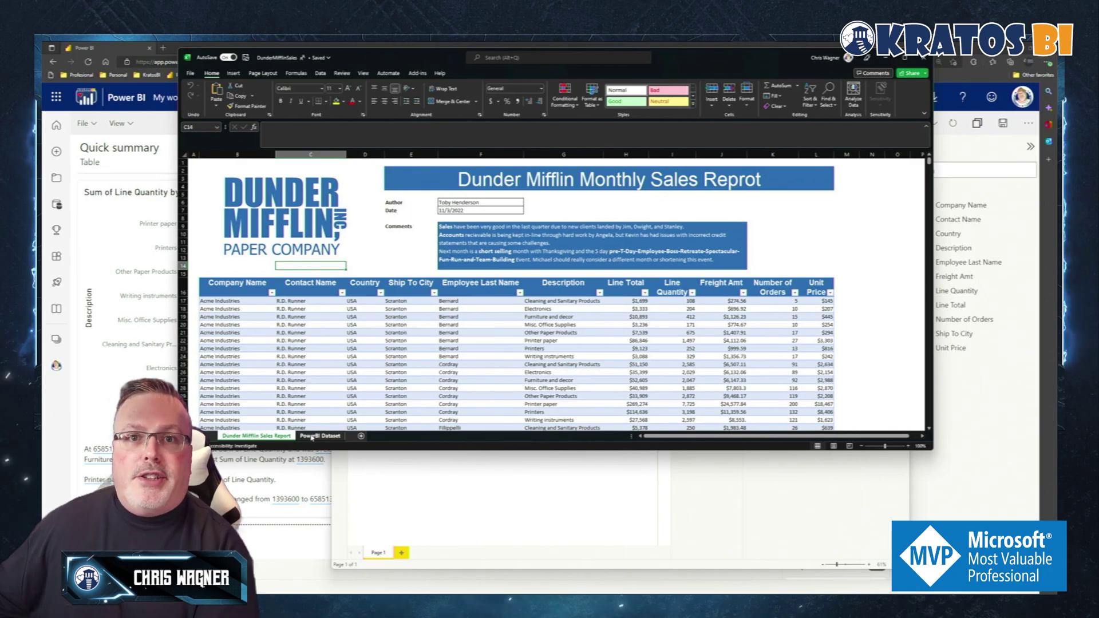
left_click(312, 438)
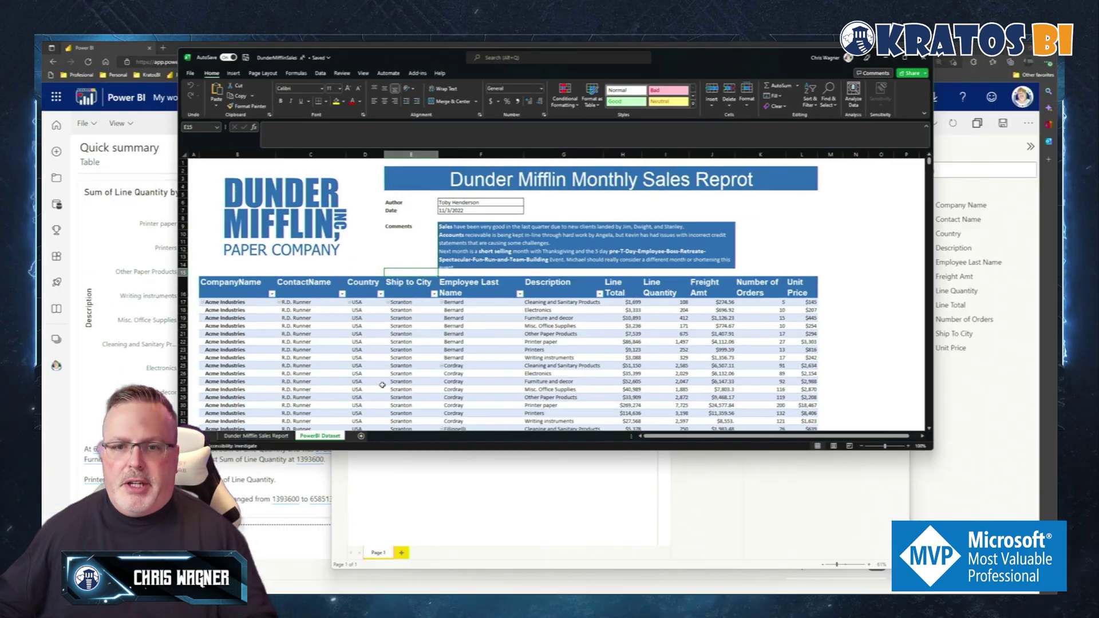
left_click(650, 288)
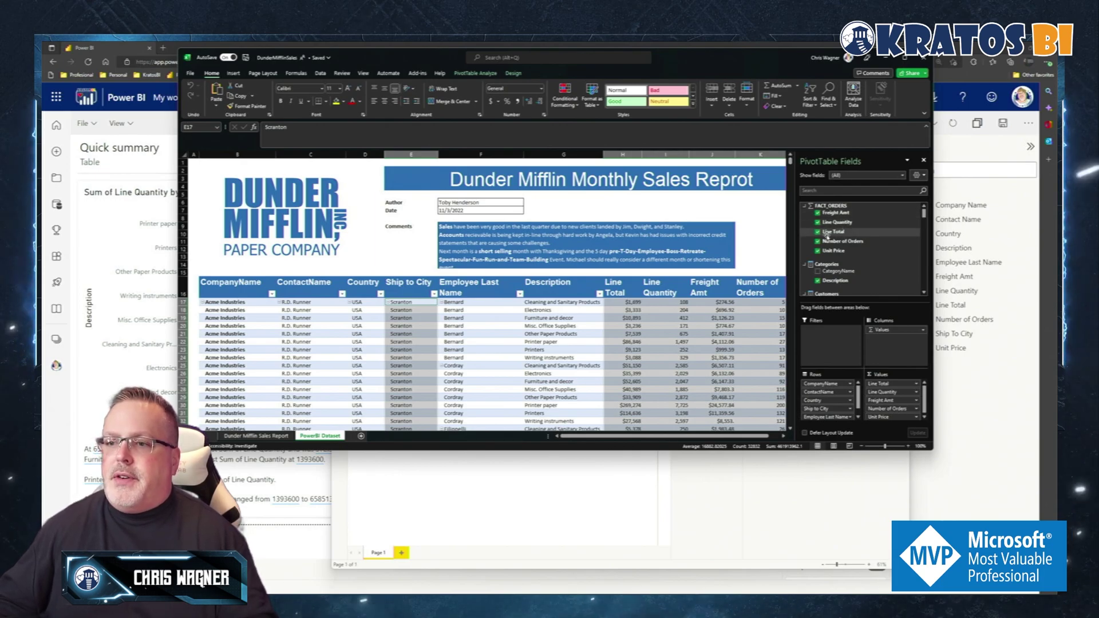
Scroll through the FACT_ORDERS pivot field list, toggle it by clicking outside and inside, then close it
scroll(827, 235, "down", 3)
scroll(836, 242, "down", 5)
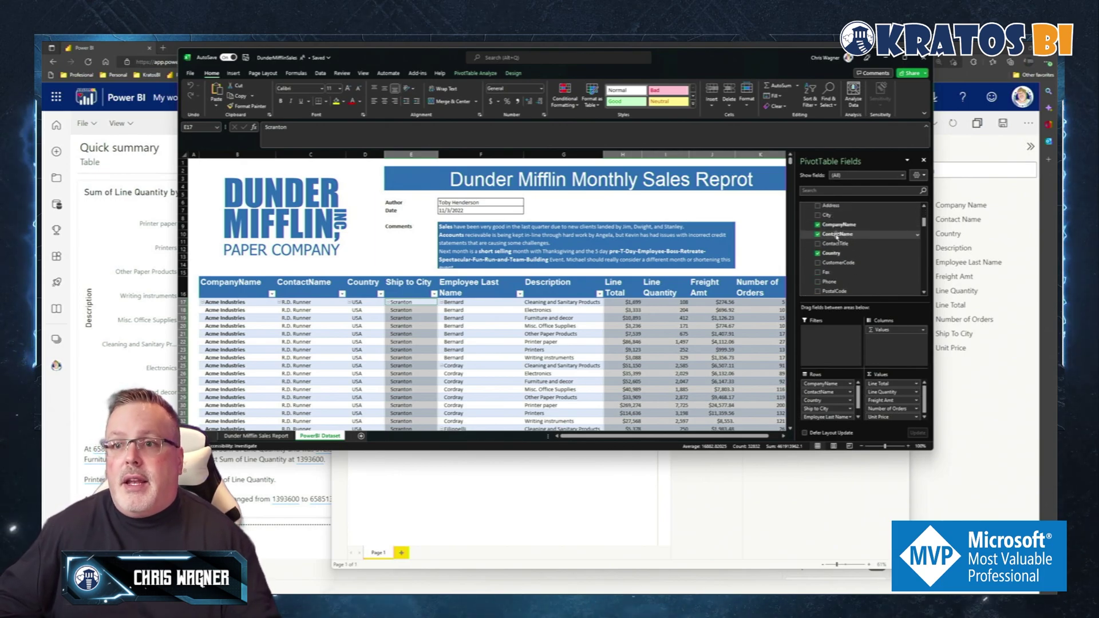
scroll(837, 236, "down", 3)
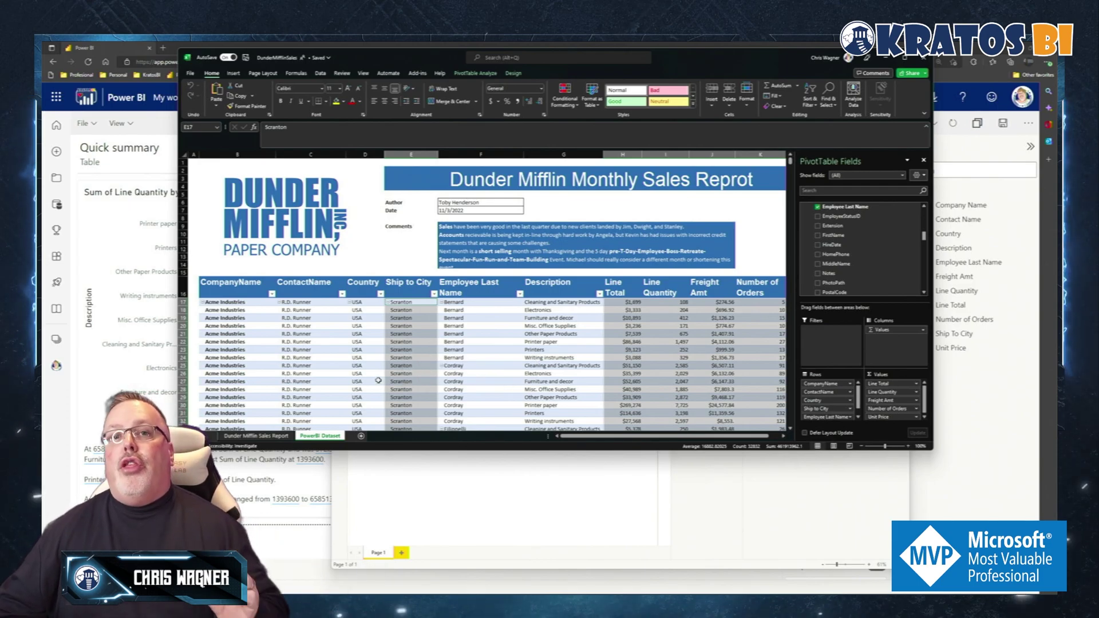
left_click(392, 272)
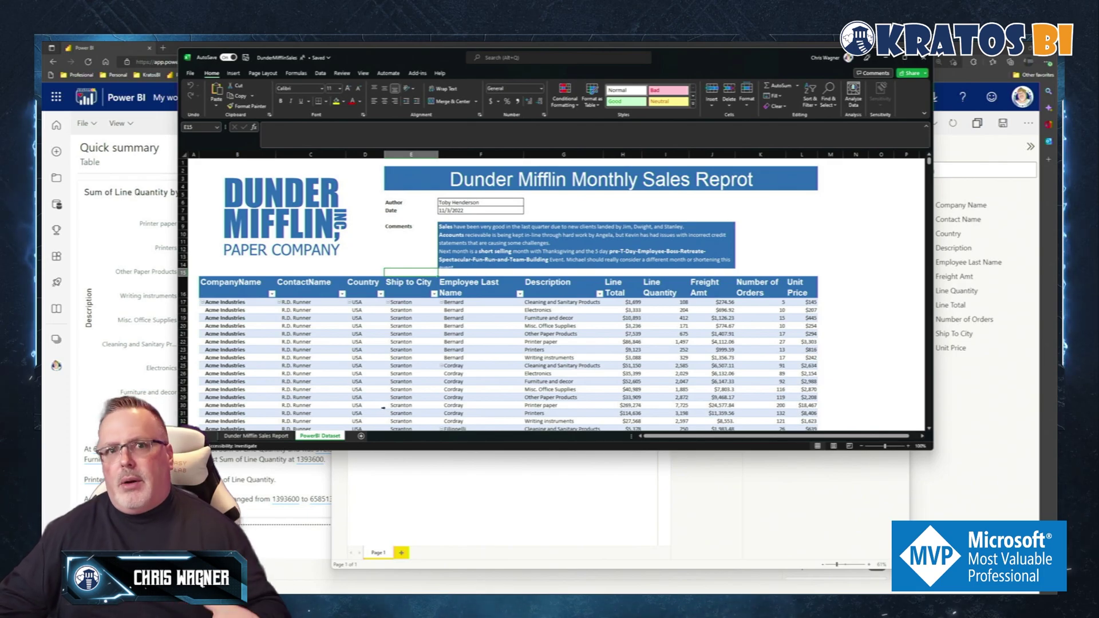
left_click(374, 342)
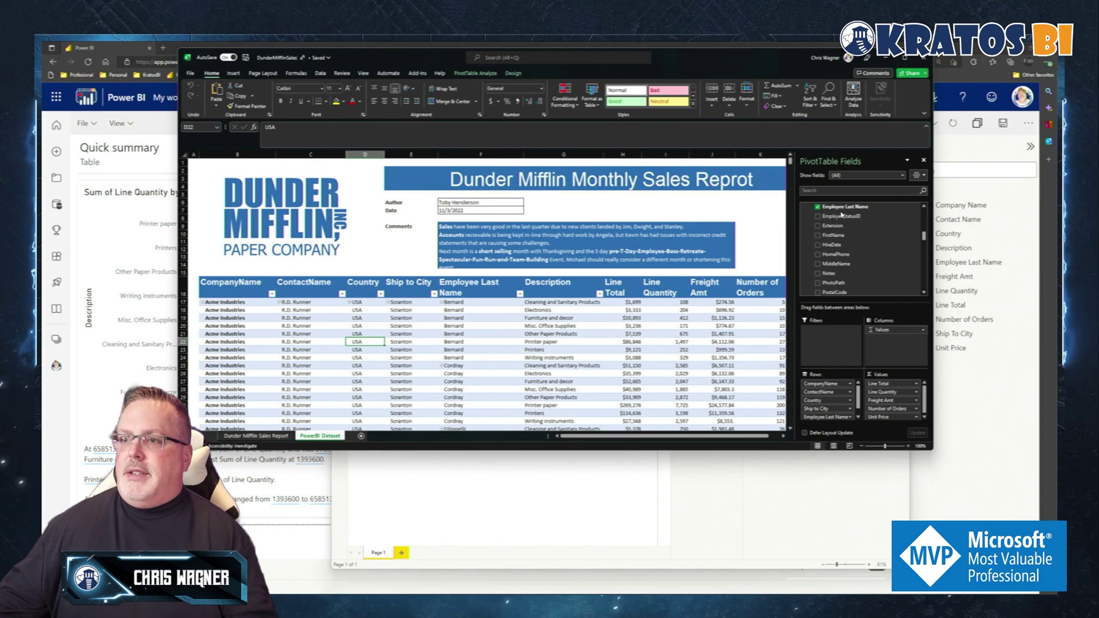
left_click(923, 160)
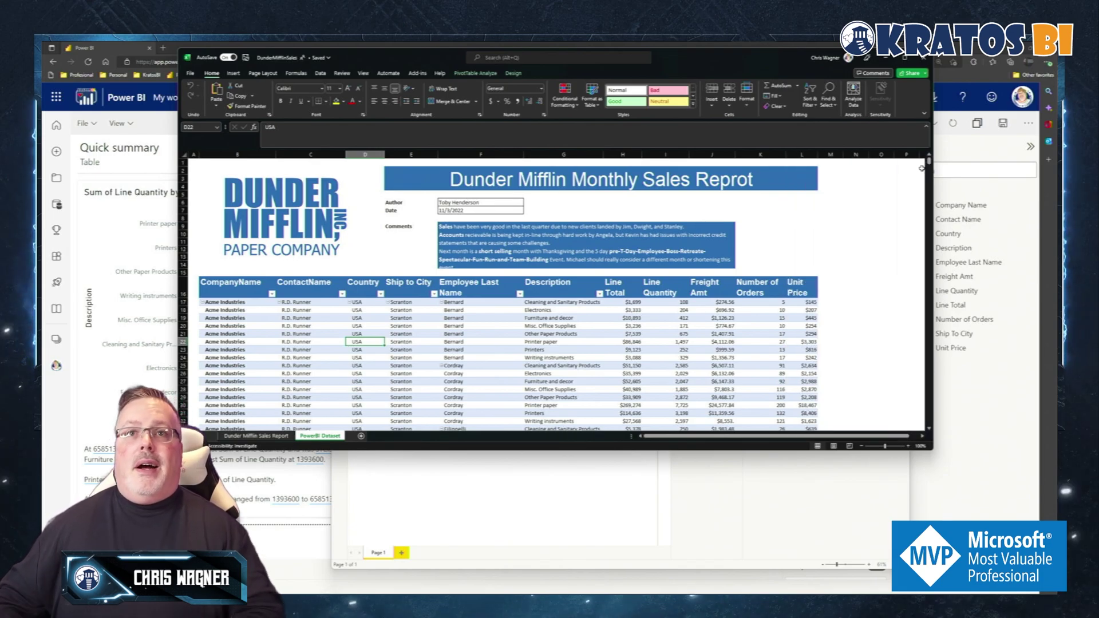